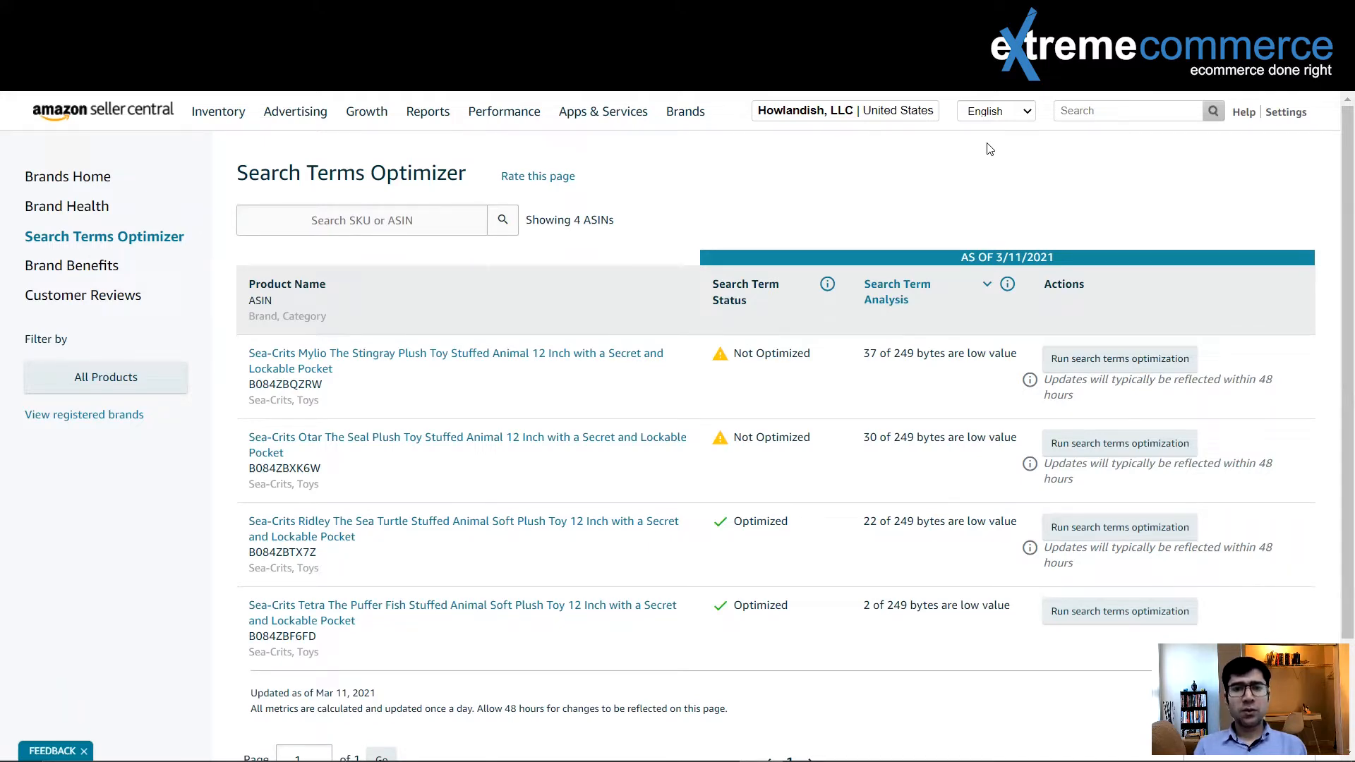
Step: Switch from Amazon Seller Central to the Excel worksheet that holds the comb keyword phrases
{"action": "mouse_move", "coordinate": [682, 113]}
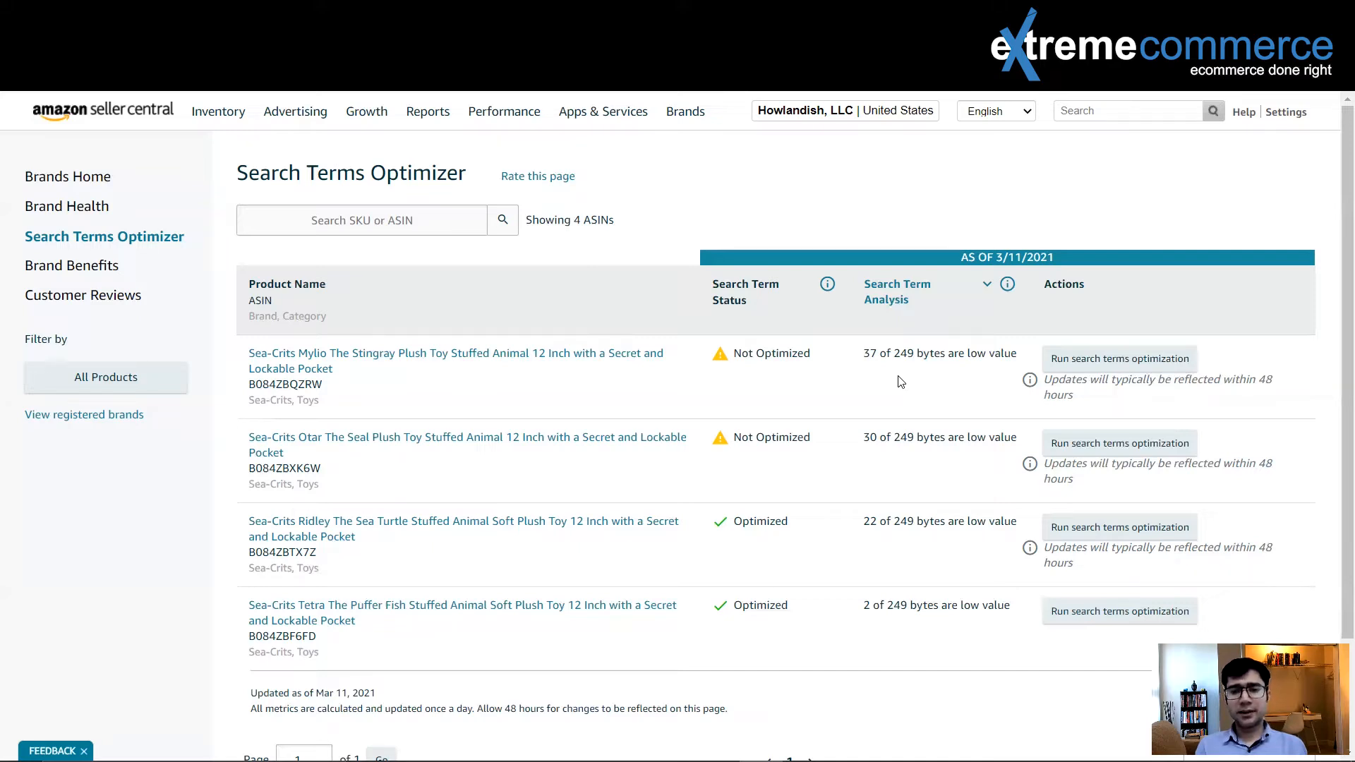
{"action": "mouse_move", "coordinate": [986, 741]}
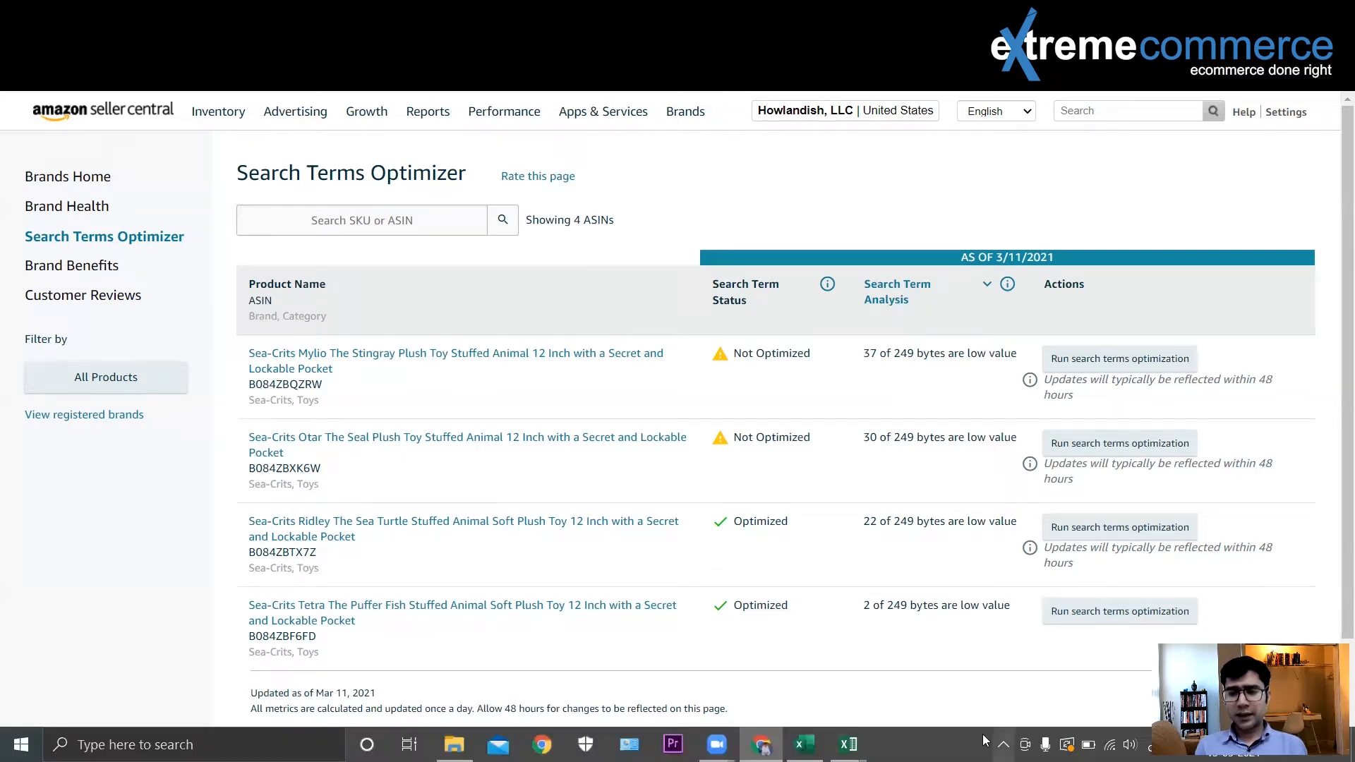
{"action": "mouse_move", "coordinate": [848, 744]}
{"action": "left_click", "coordinate": [947, 678]}
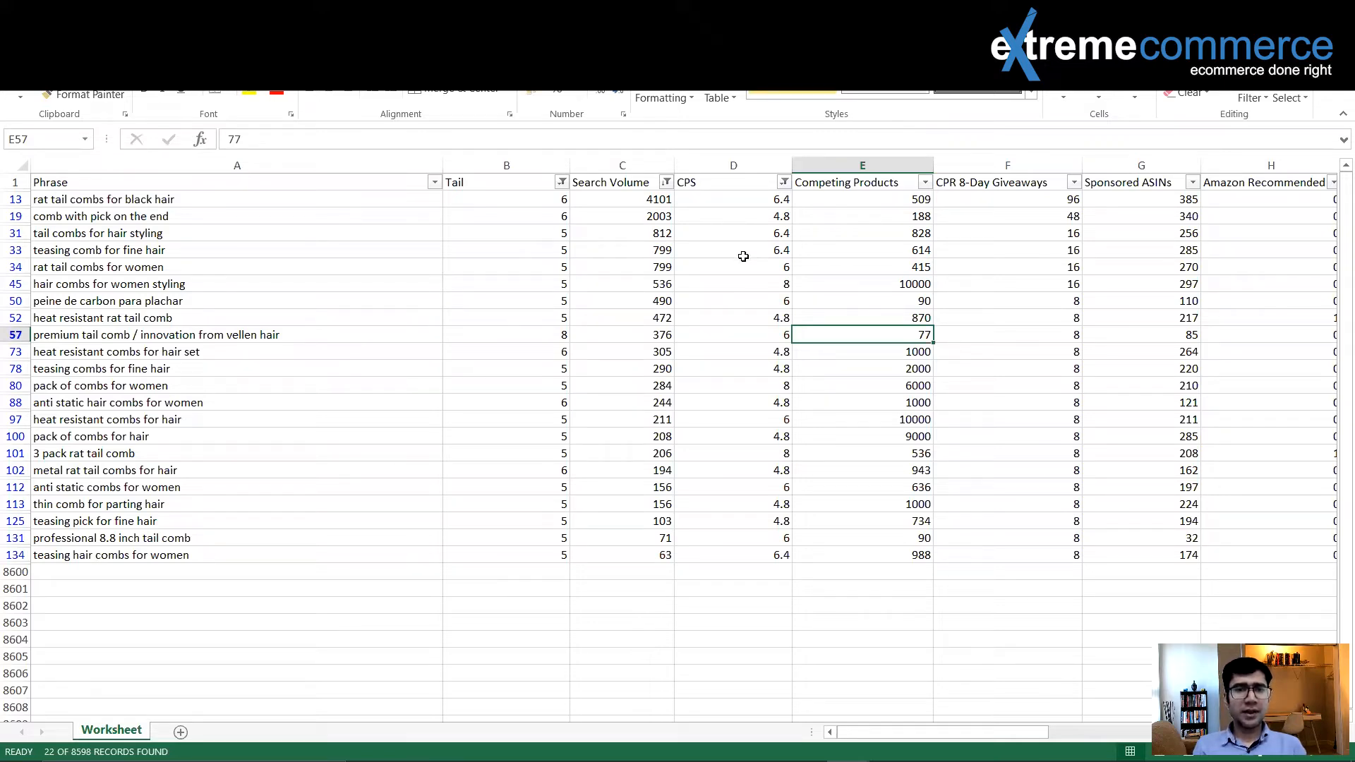
Step: Check which values are included in the filter of the CPS column
{"action": "left_click", "coordinate": [734, 219]}
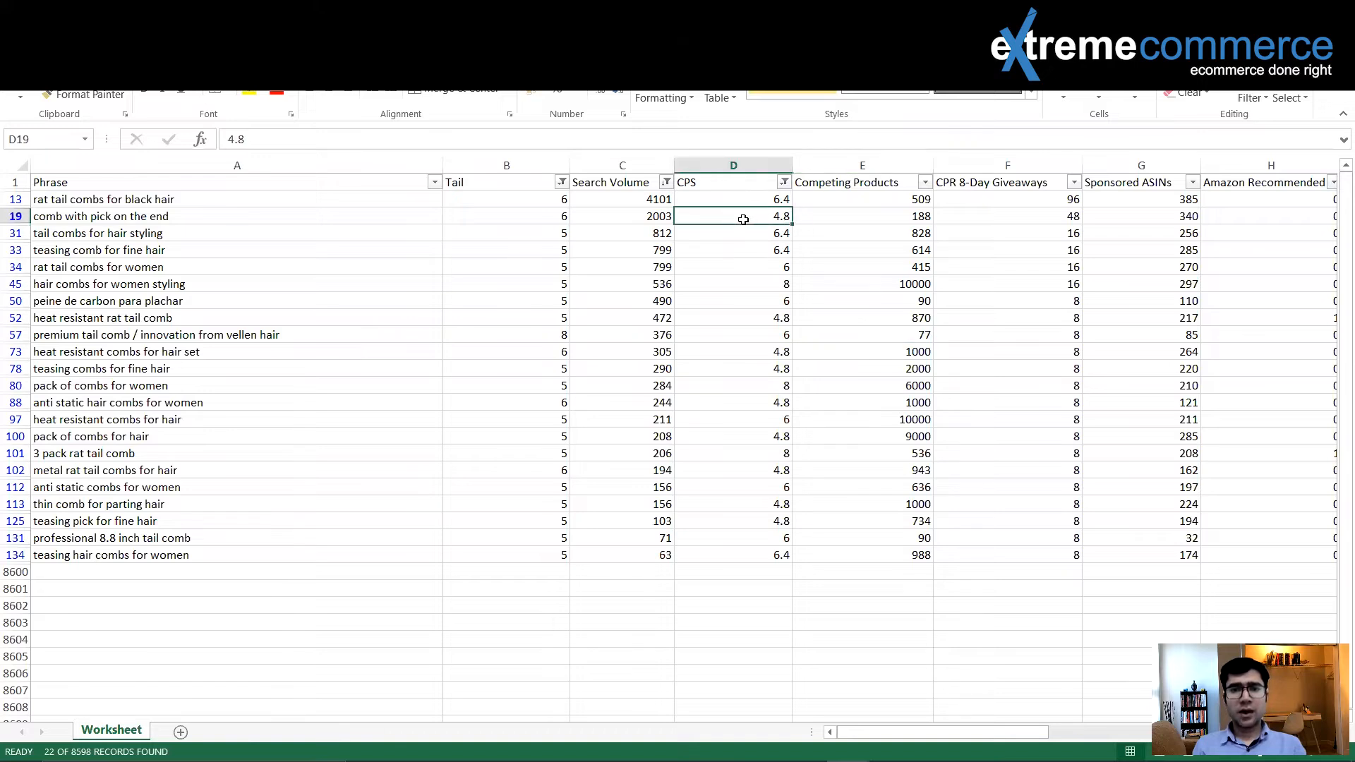
{"action": "left_click", "coordinate": [784, 183]}
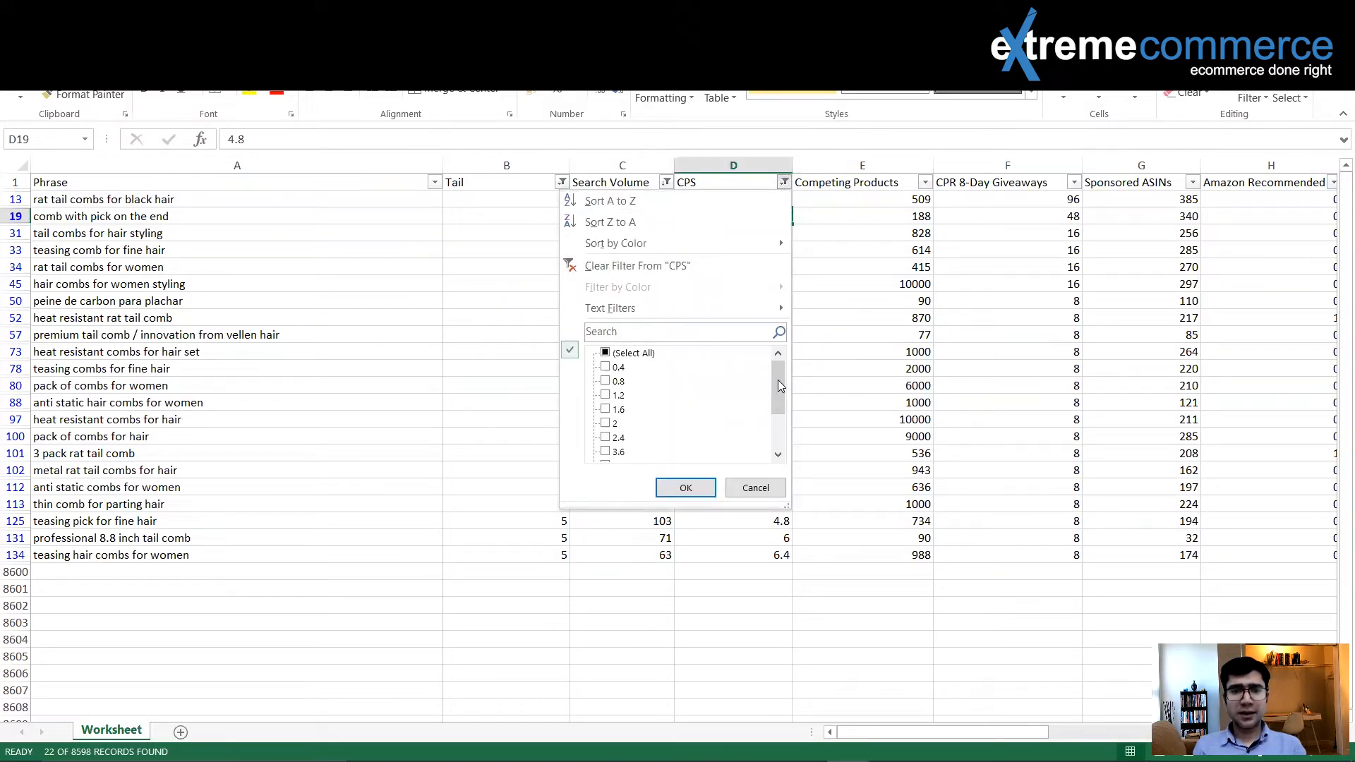
{"action": "left_click_drag", "start_coordinate": [779, 384], "coordinate": [779, 426]}
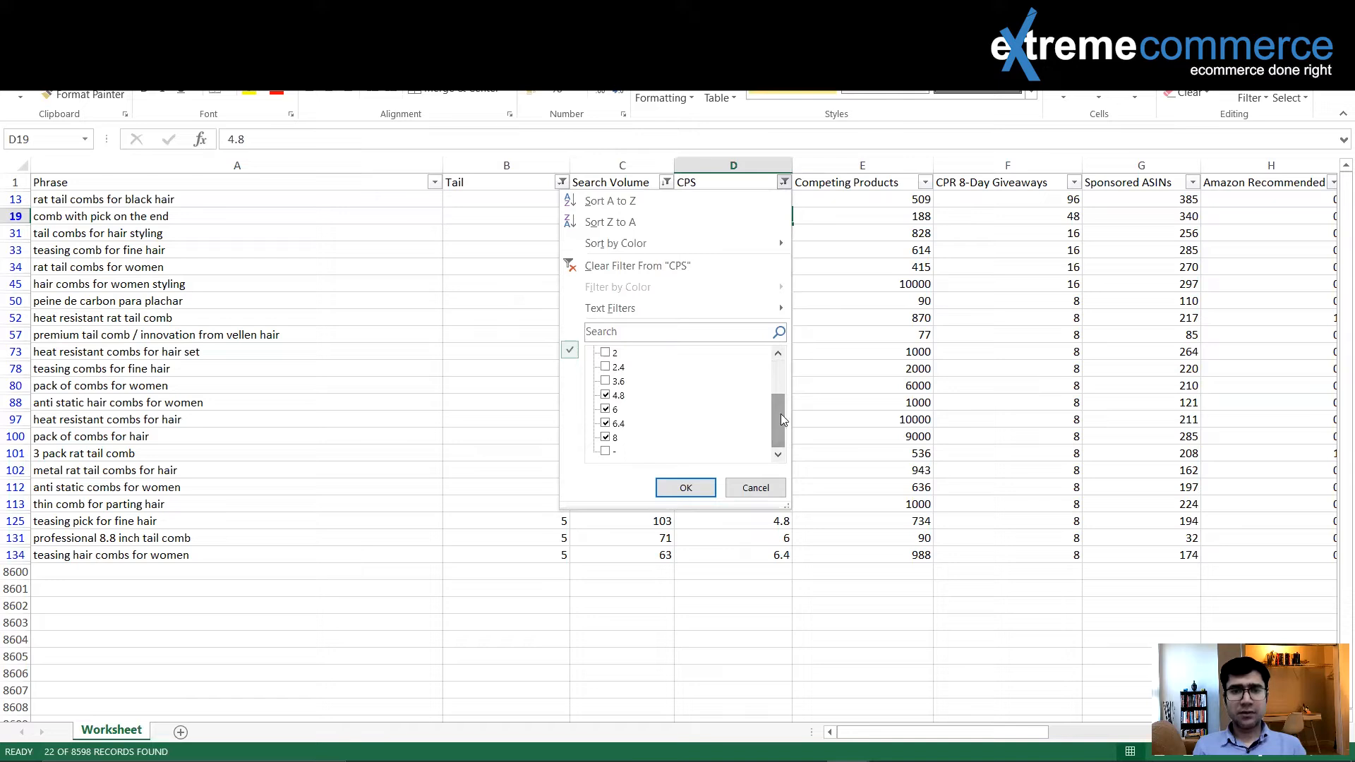
{"action": "left_click", "coordinate": [686, 488]}
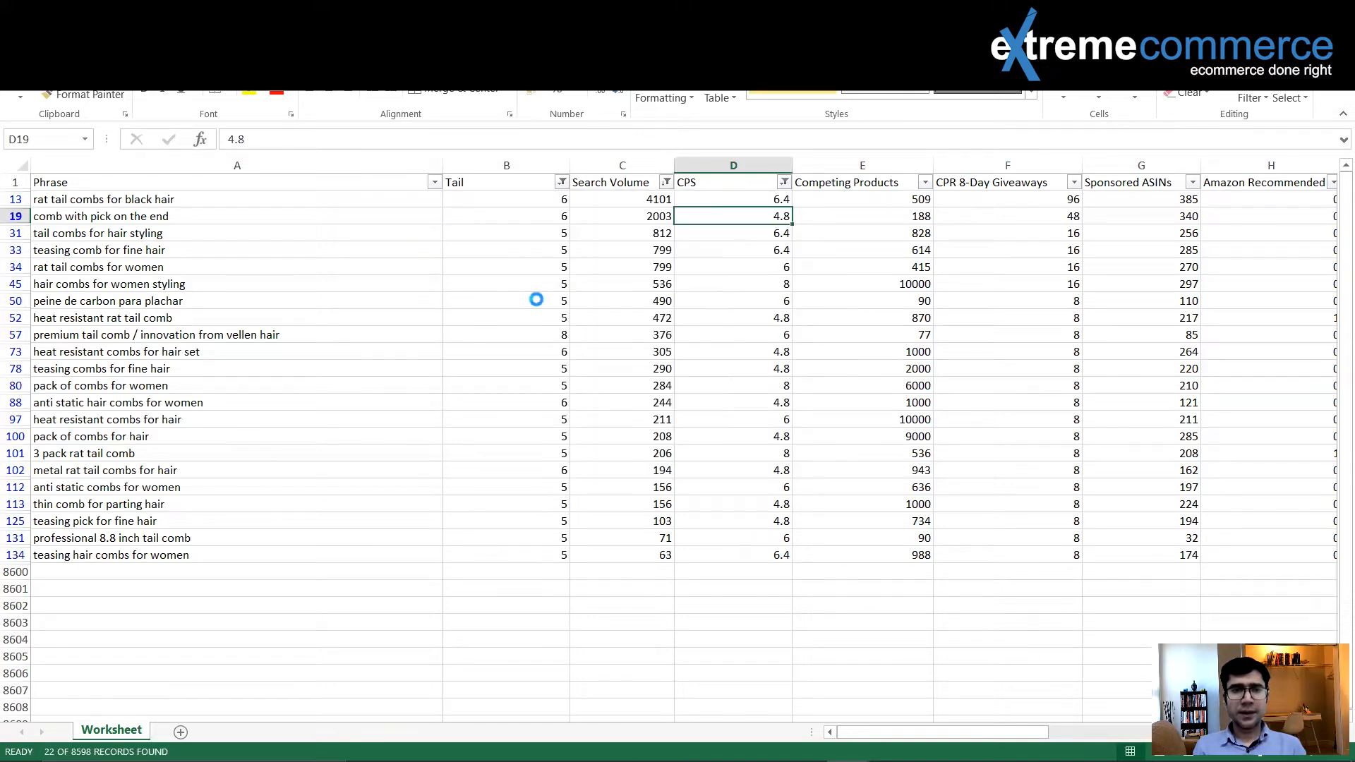
Step: Extend the Tail column filter to include the values 2, 3 and 4, so that all tail lengths are selected
{"action": "left_click", "coordinate": [561, 182]}
{"action": "left_click", "coordinate": [389, 396]}
{"action": "left_click", "coordinate": [392, 381]}
{"action": "left_click", "coordinate": [387, 367]}
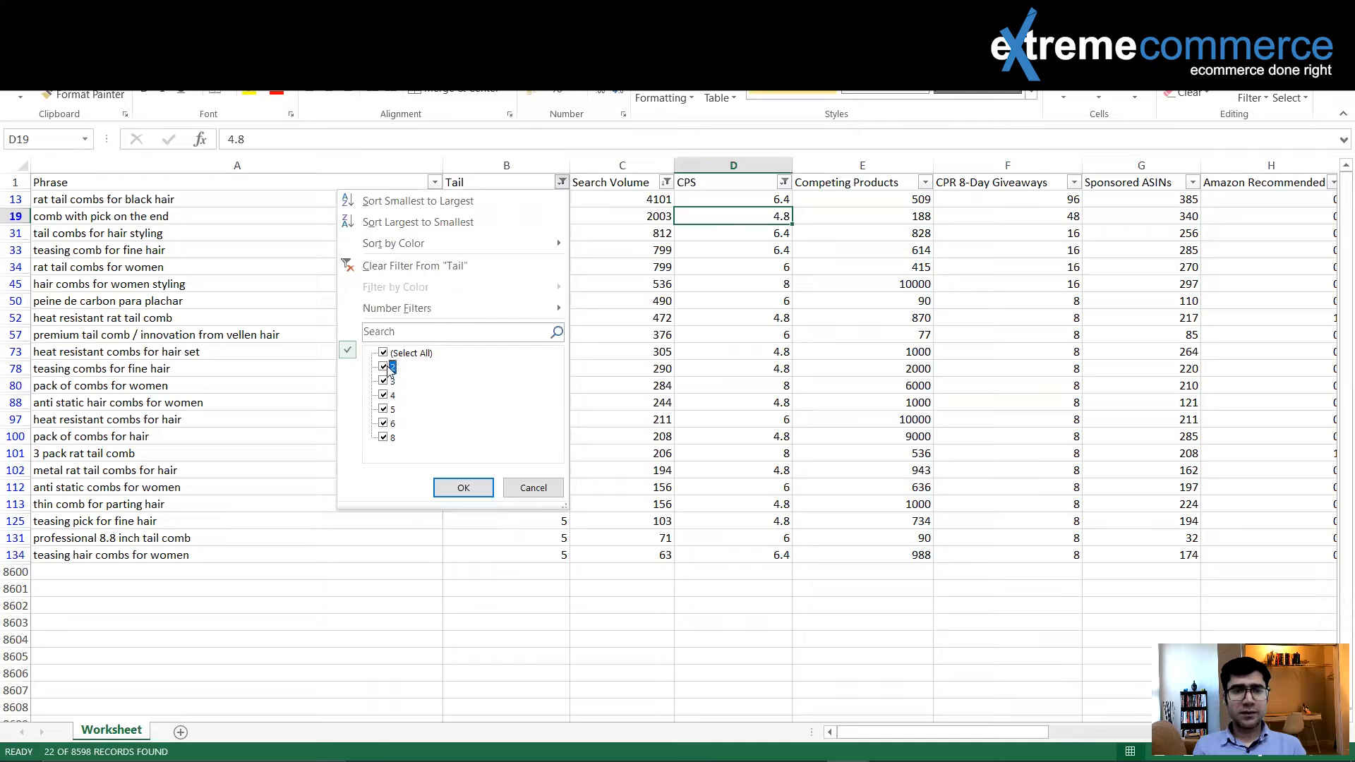
{"action": "left_click", "coordinate": [463, 488]}
{"action": "left_click", "coordinate": [737, 250]}
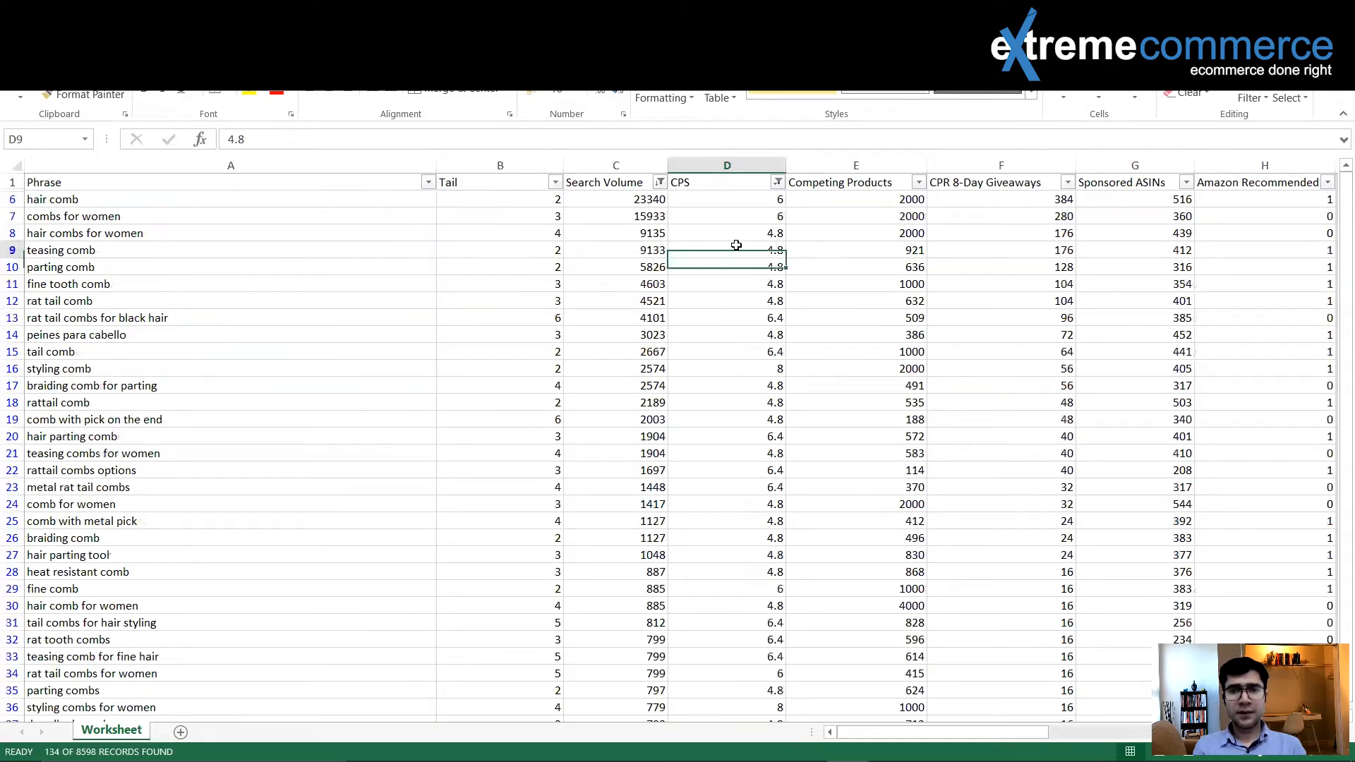
Step: Filter the CPS column to 6, 6.4, 8 and 10, excluding 4.8, and review the Search Volume column
{"action": "left_click", "coordinate": [777, 182]}
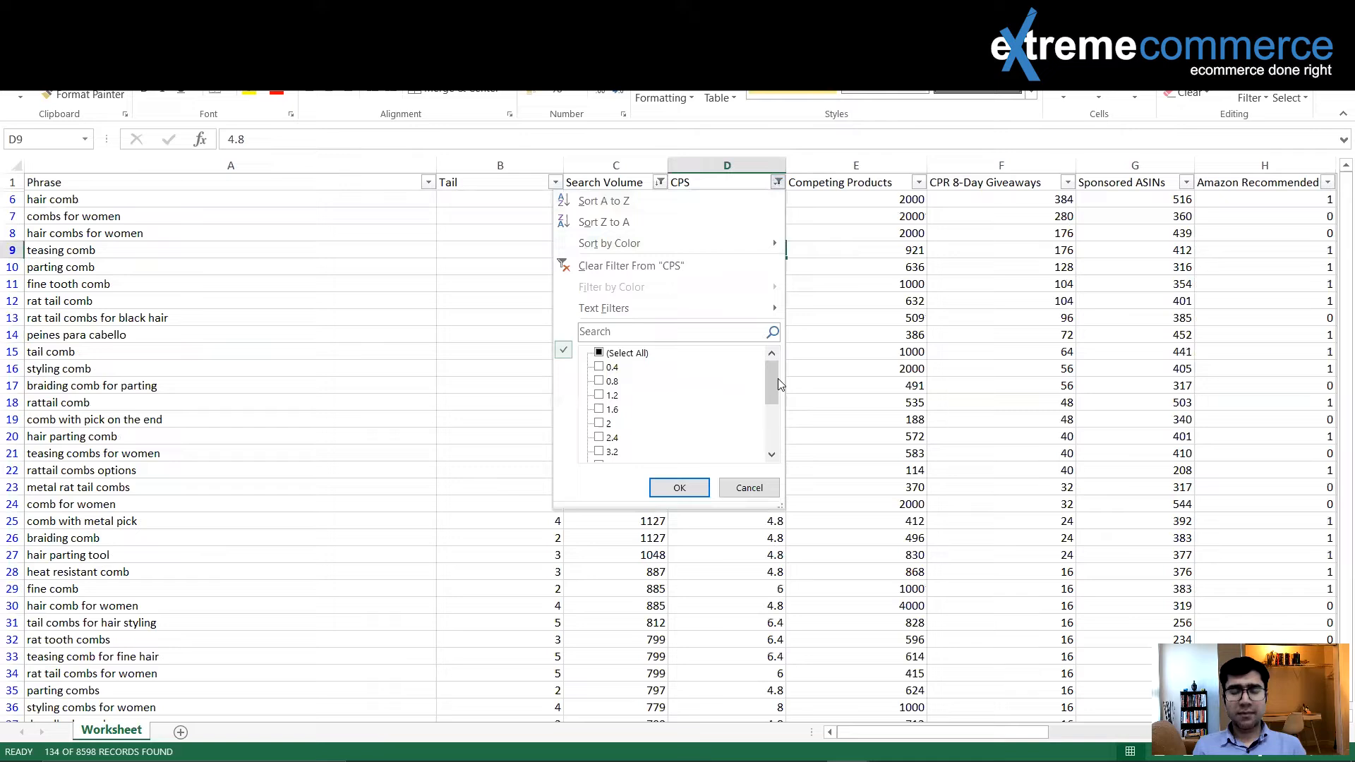
{"action": "left_click_drag", "start_coordinate": [773, 383], "coordinate": [773, 423]}
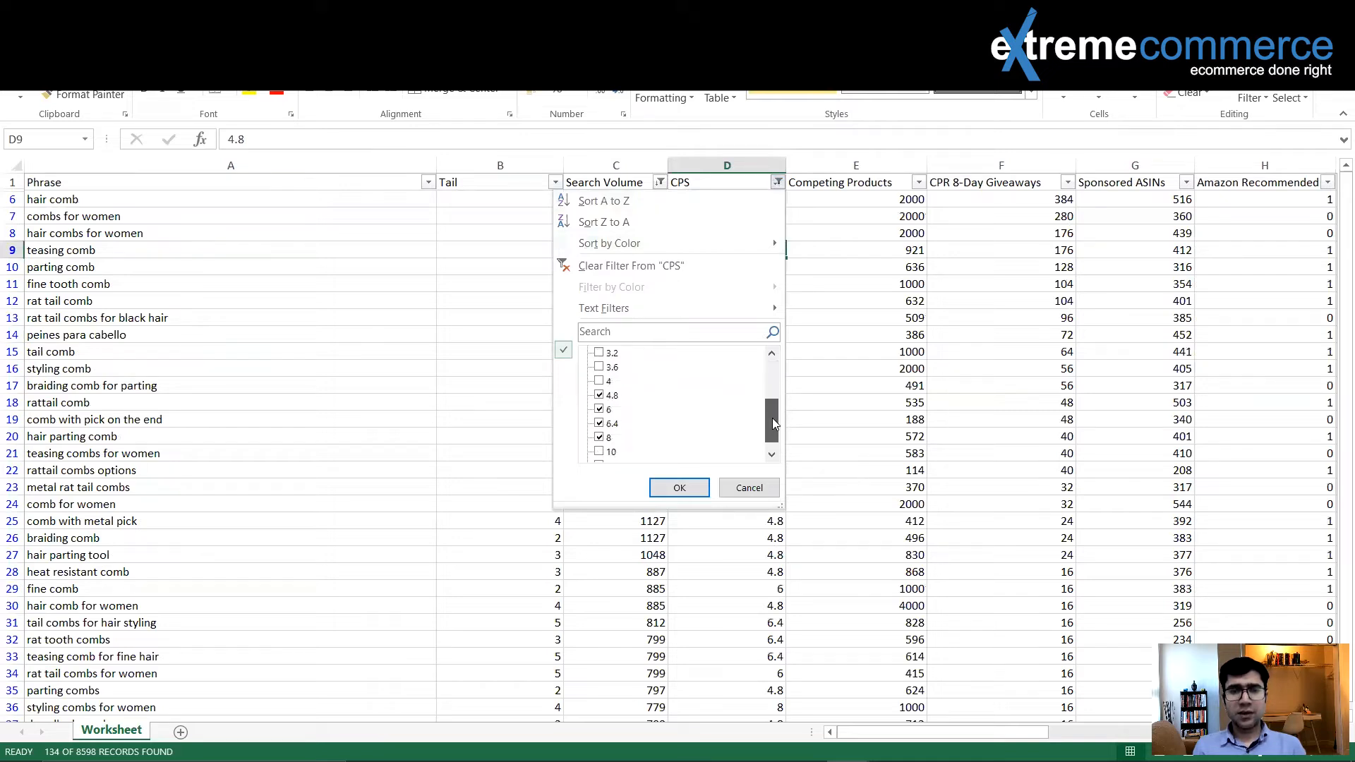
{"action": "left_click", "coordinate": [600, 396]}
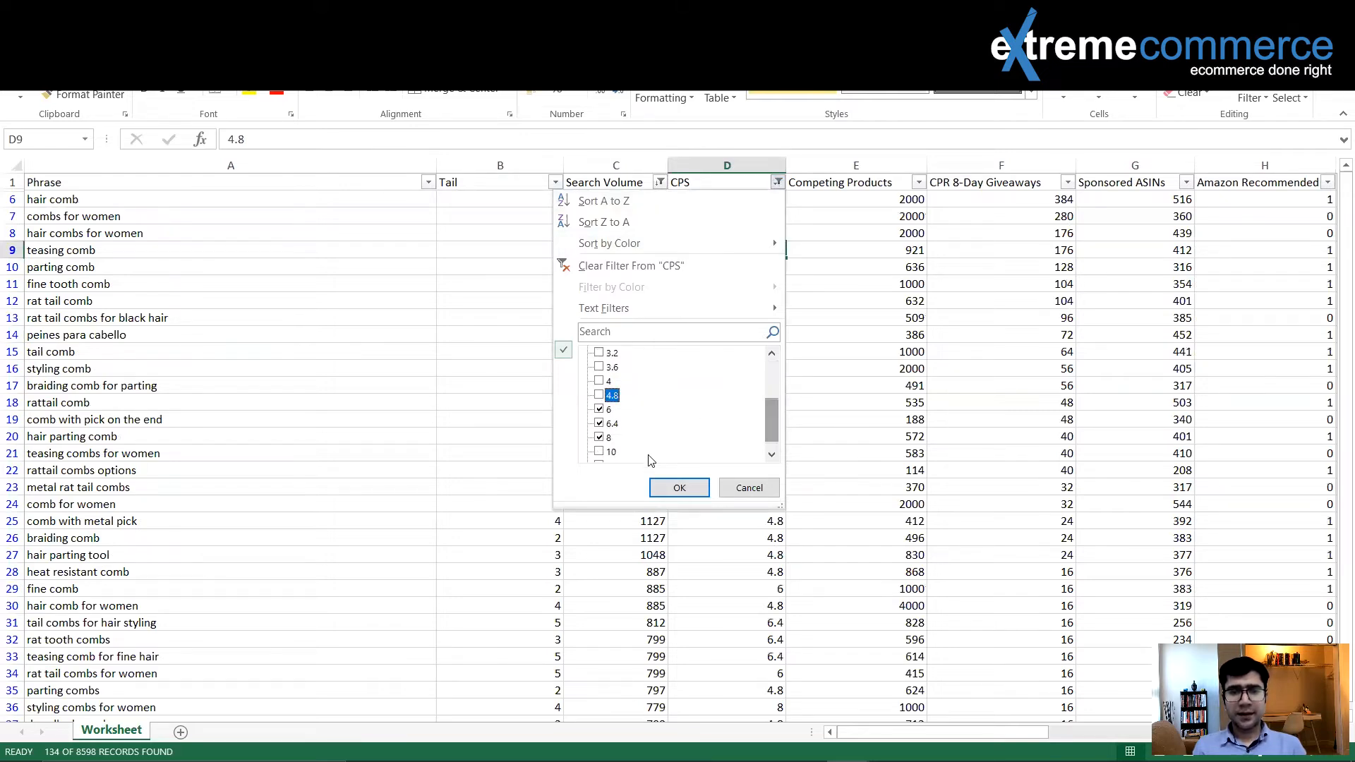
{"action": "left_click", "coordinate": [600, 452]}
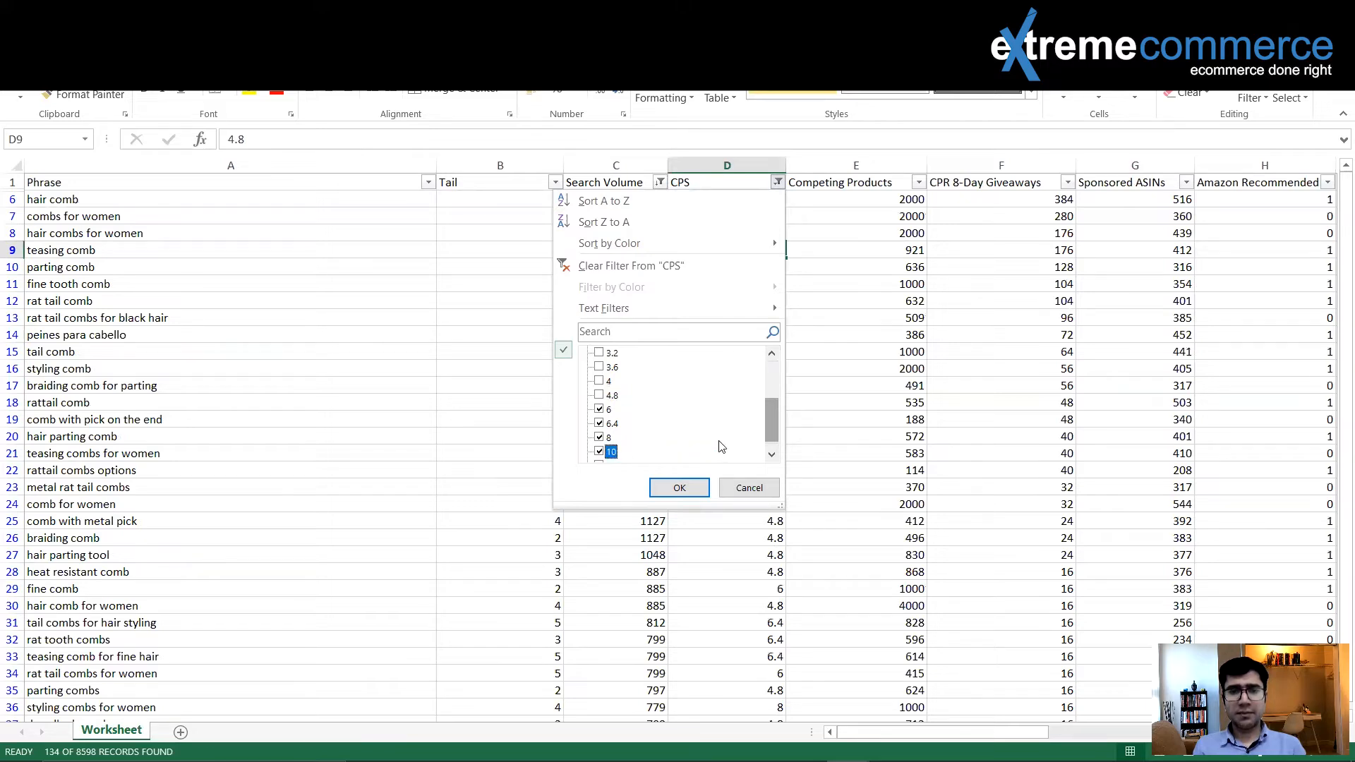
{"action": "left_click_drag", "start_coordinate": [770, 434], "coordinate": [775, 441]}
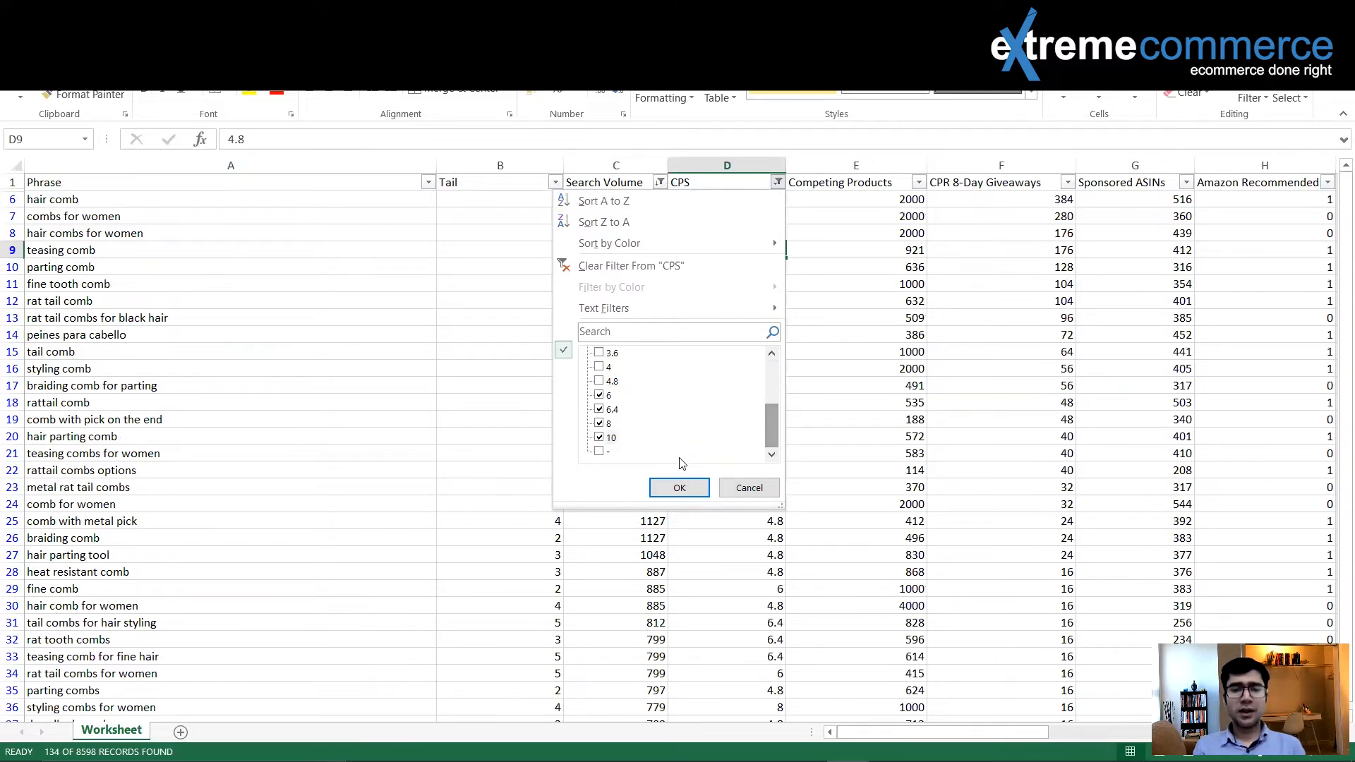
{"action": "left_click", "coordinate": [679, 488]}
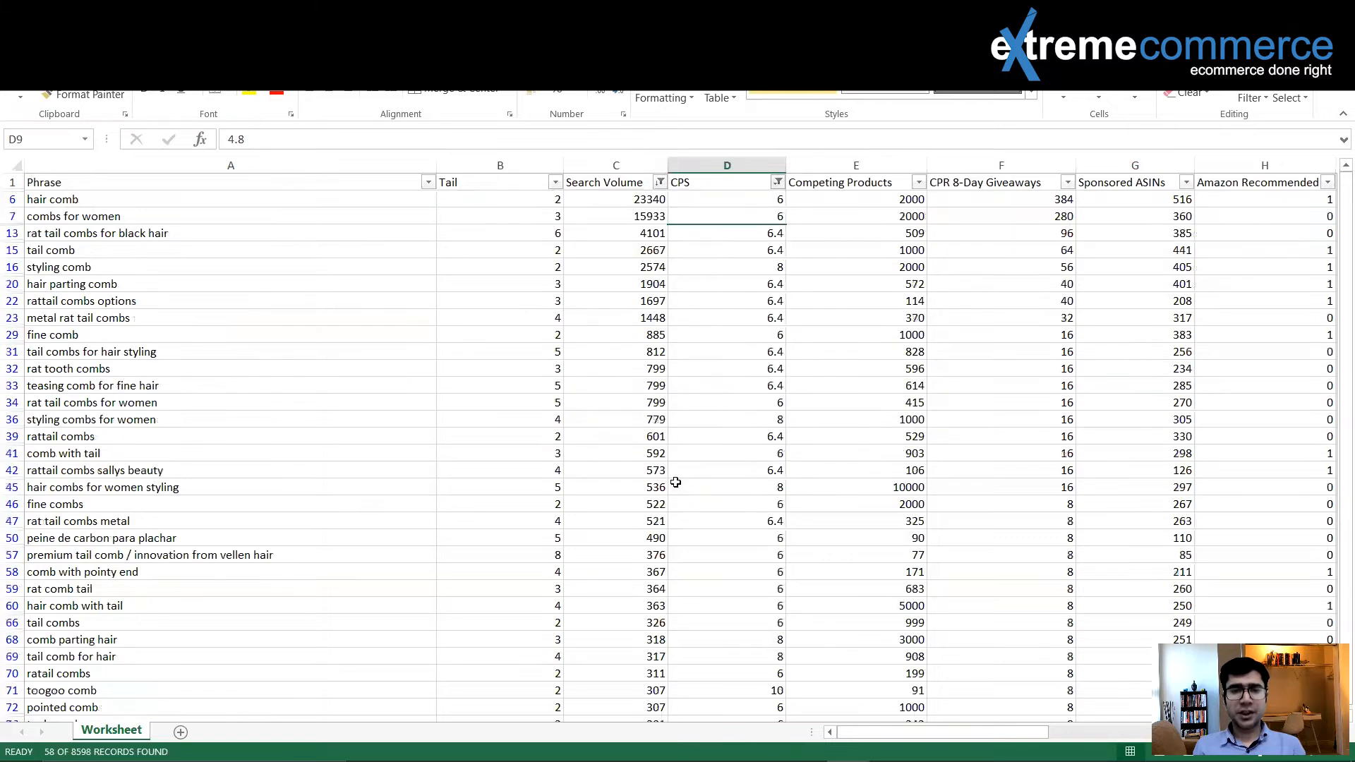
{"action": "left_click", "coordinate": [601, 154]}
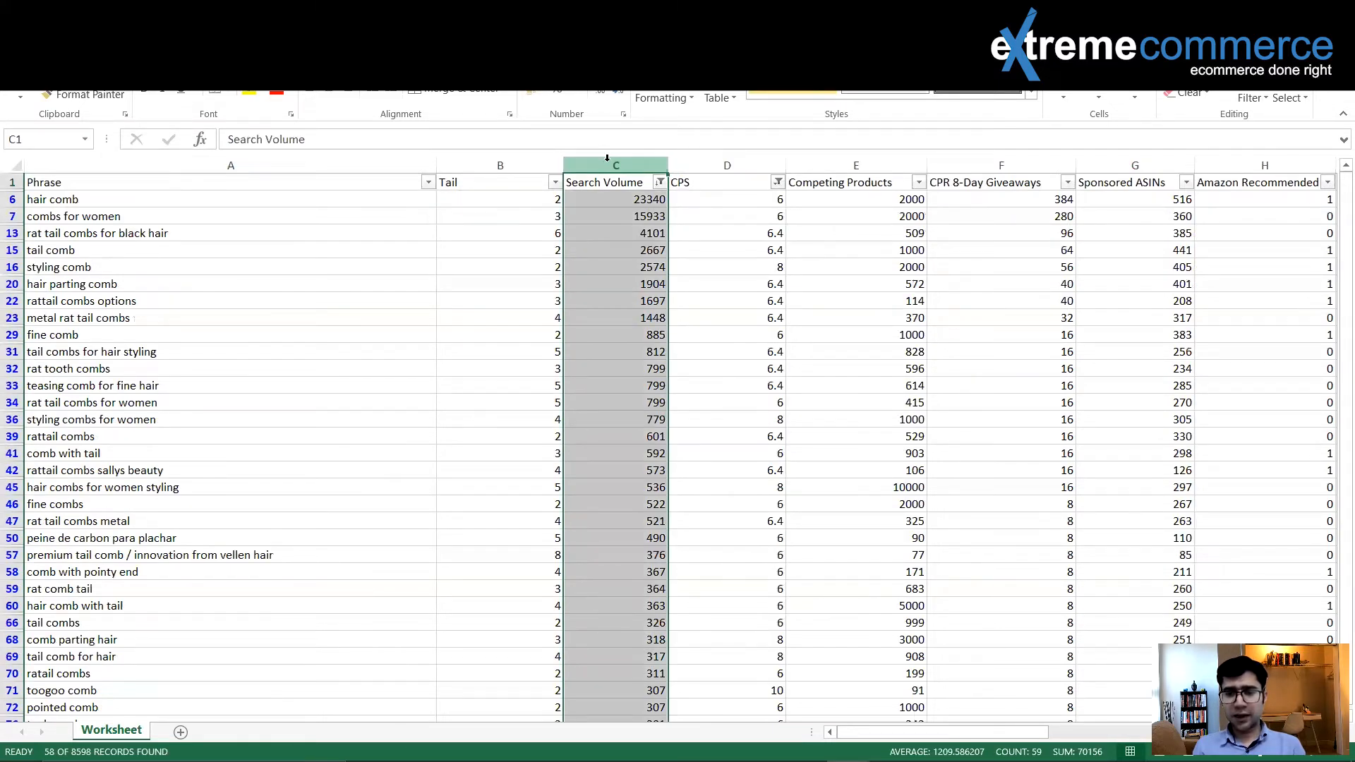
{"action": "left_click", "coordinate": [717, 254]}
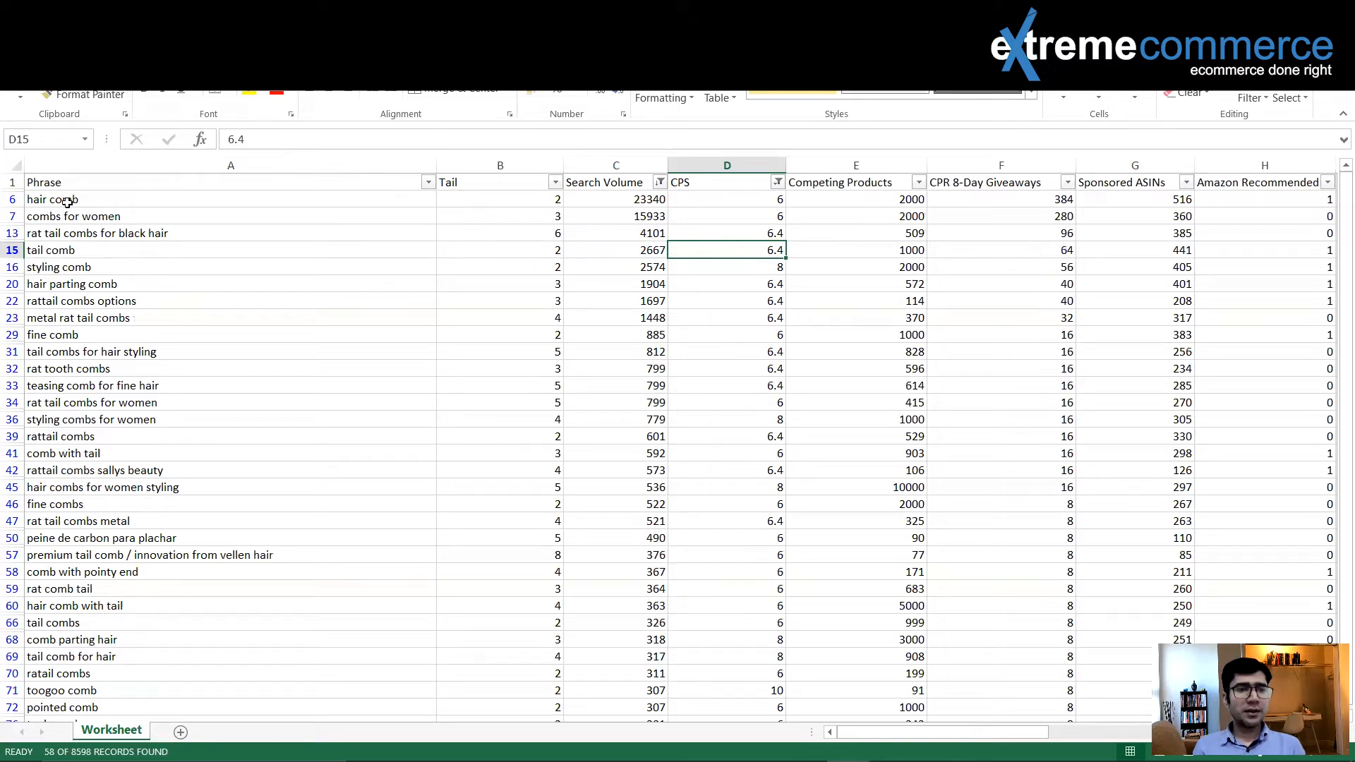
Step: Copy all filtered phrases from "hair comb" down to "comb and" and switch to Helium 10 in the browser
{"action": "left_click_drag", "start_coordinate": [56, 199], "coordinate": [443, 699]}
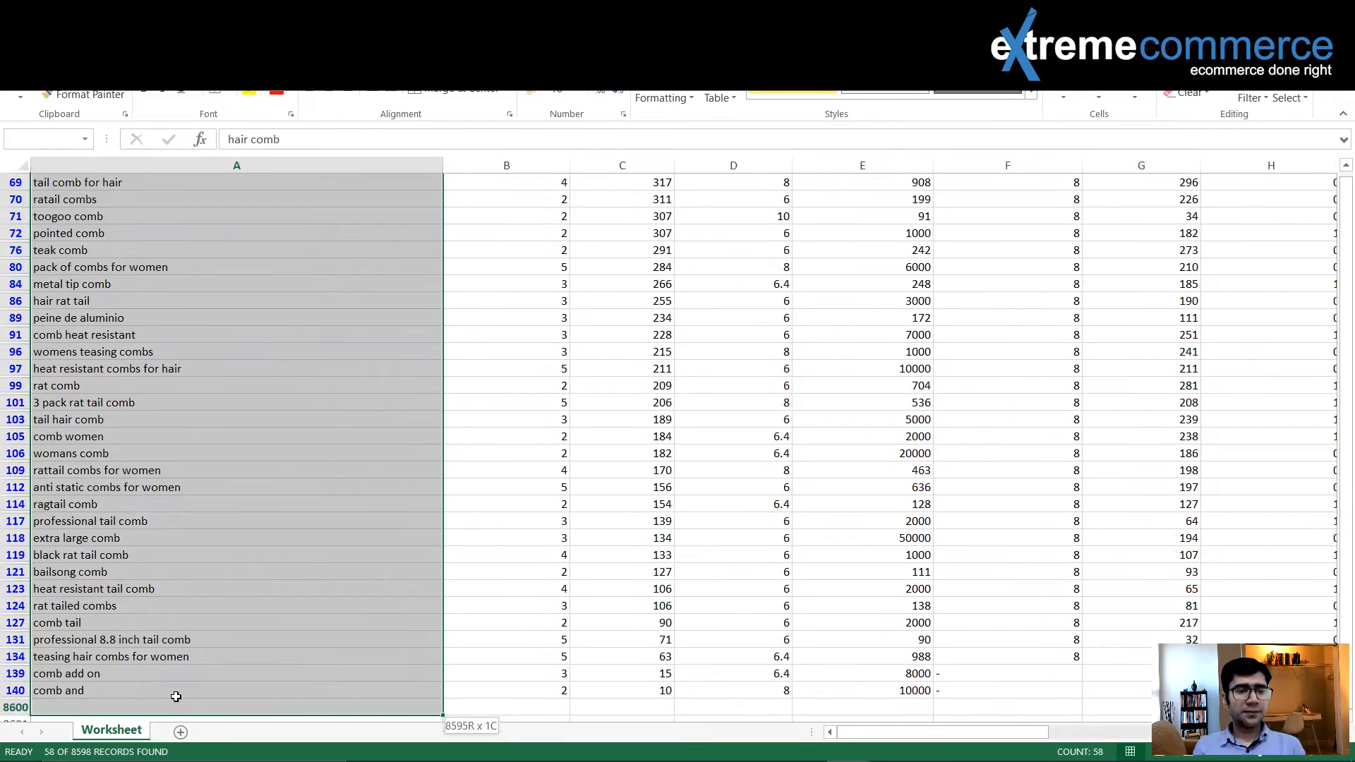
{"action": "key", "text": "ctrl+c"}
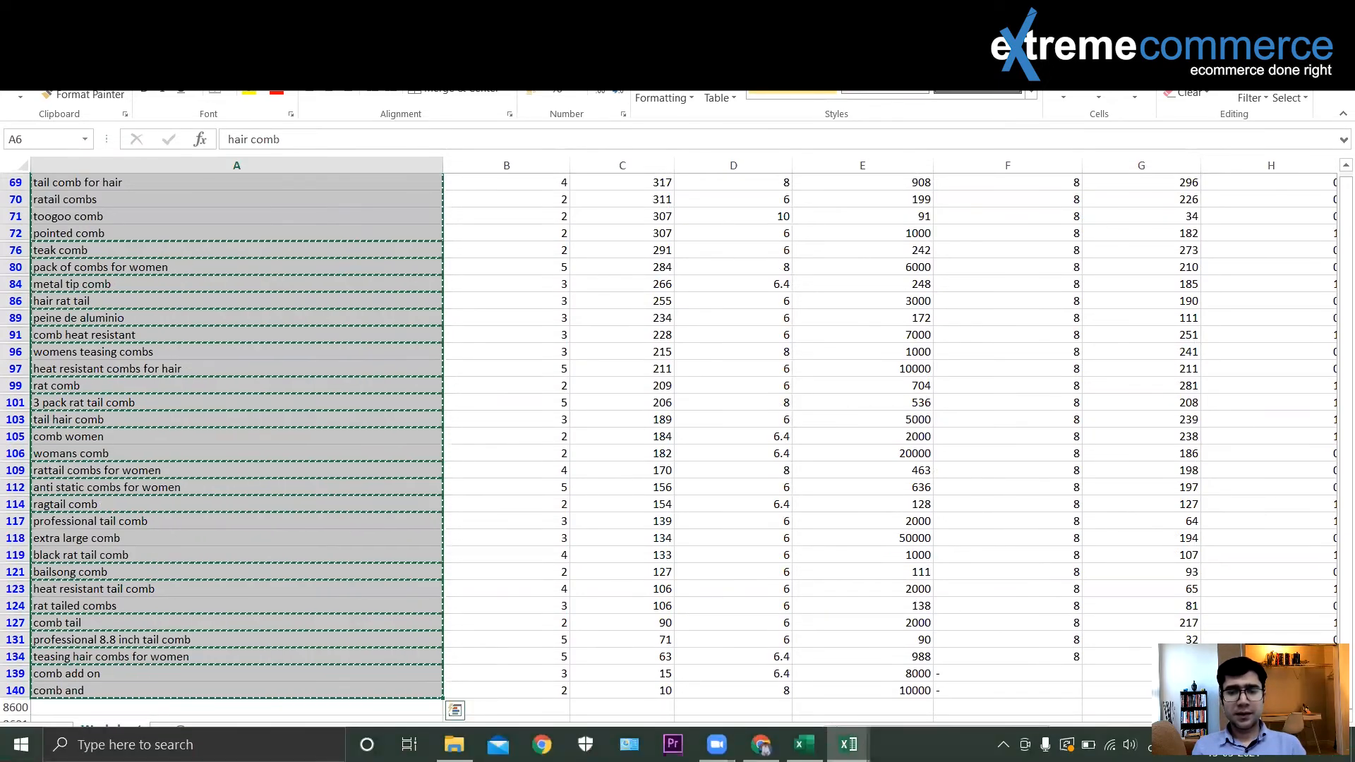
{"action": "left_click", "coordinate": [760, 744]}
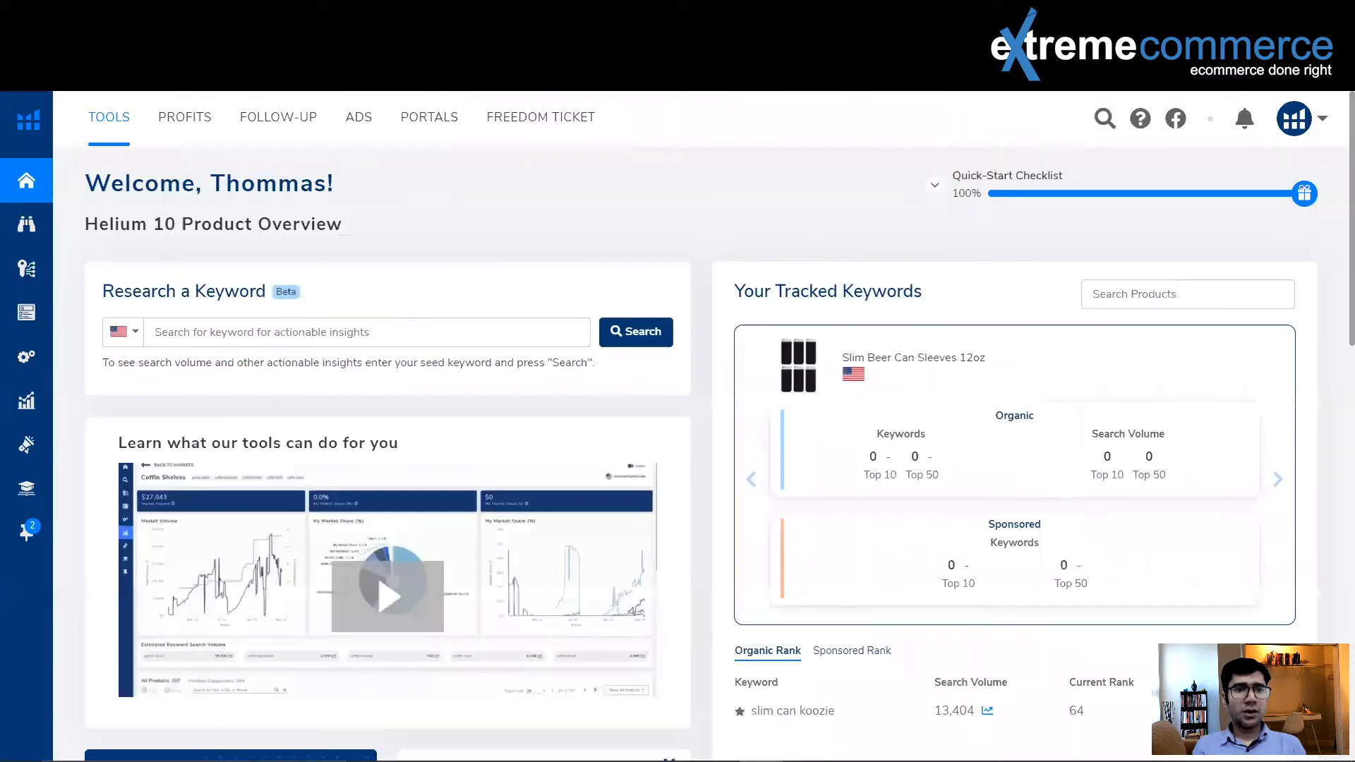
Step: Open the Frankenstein keyword processor and paste the copied phrases as the original keywords
{"action": "mouse_move", "coordinate": [13, 312]}
{"action": "left_click", "coordinate": [113, 312]}
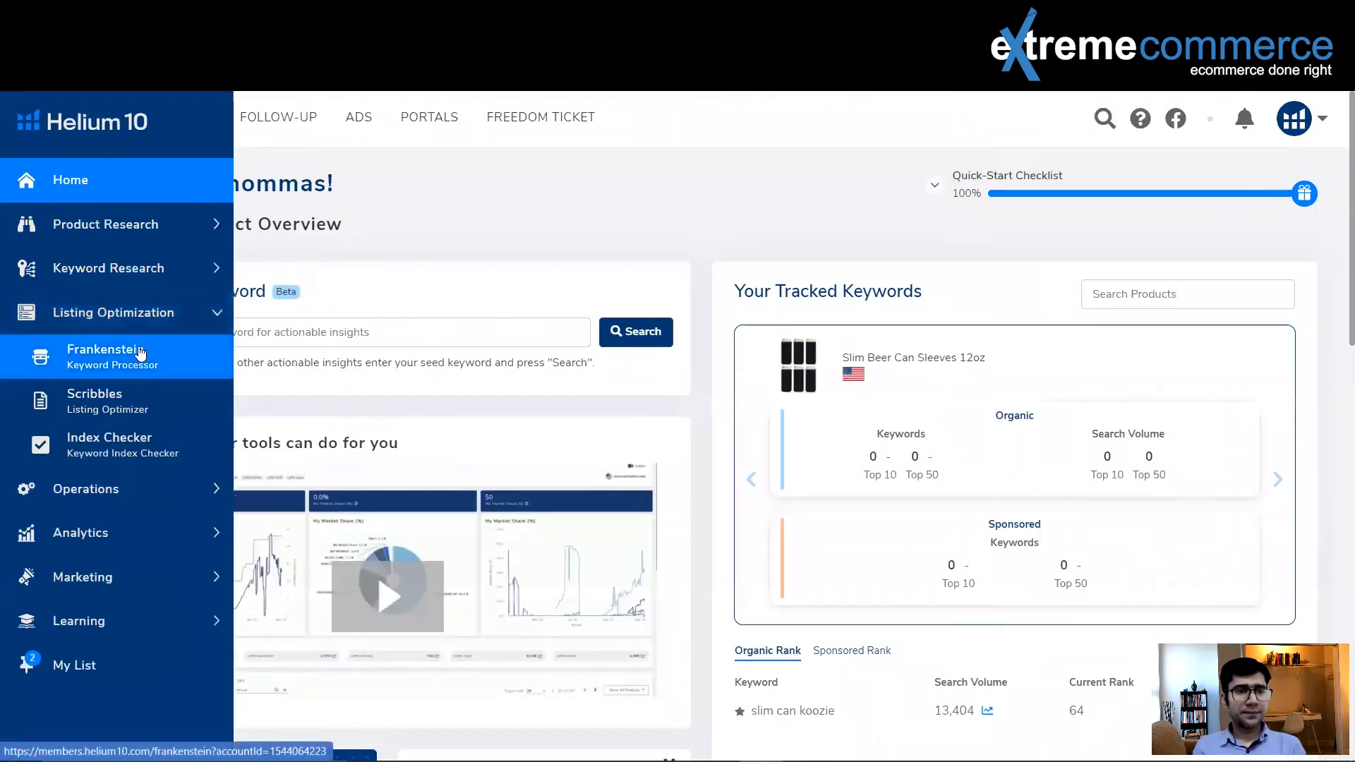
{"action": "left_click", "coordinate": [141, 352]}
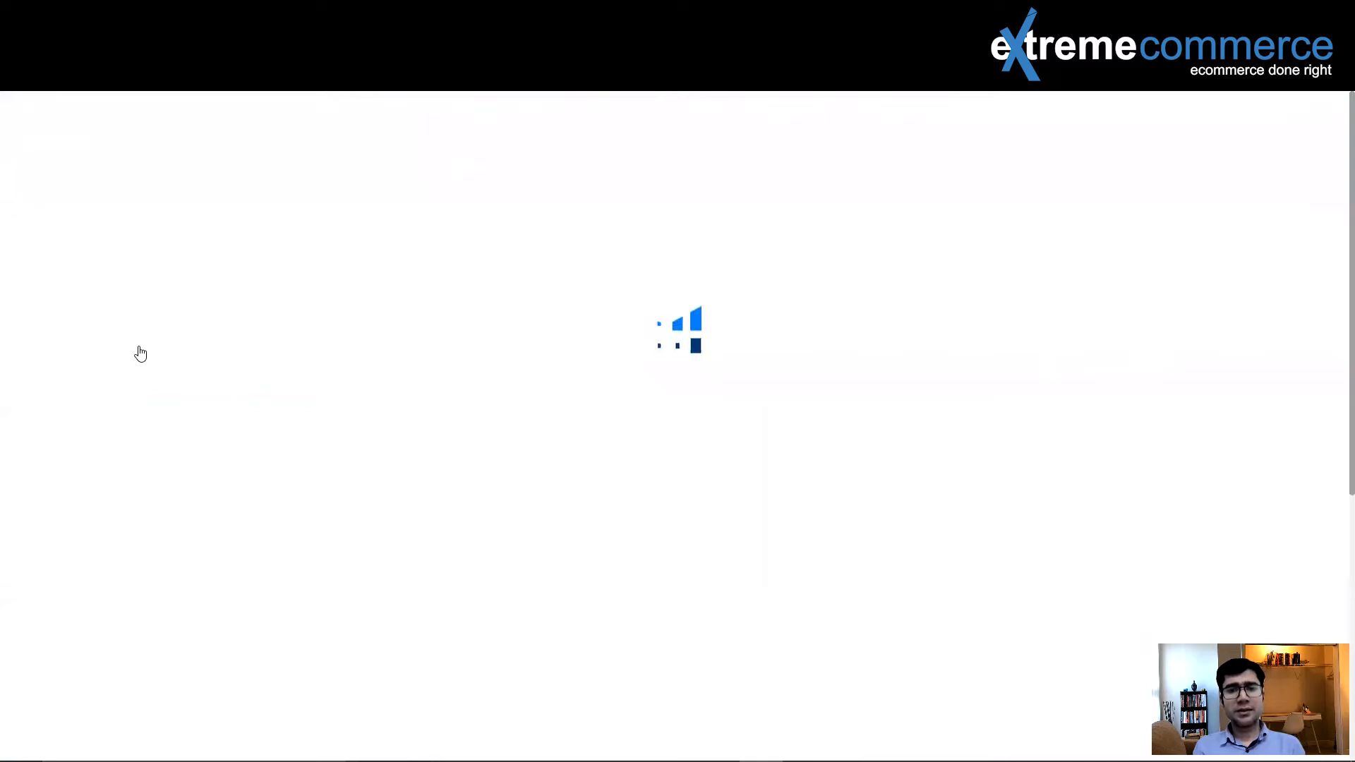
{"action": "left_click", "coordinate": [252, 344]}
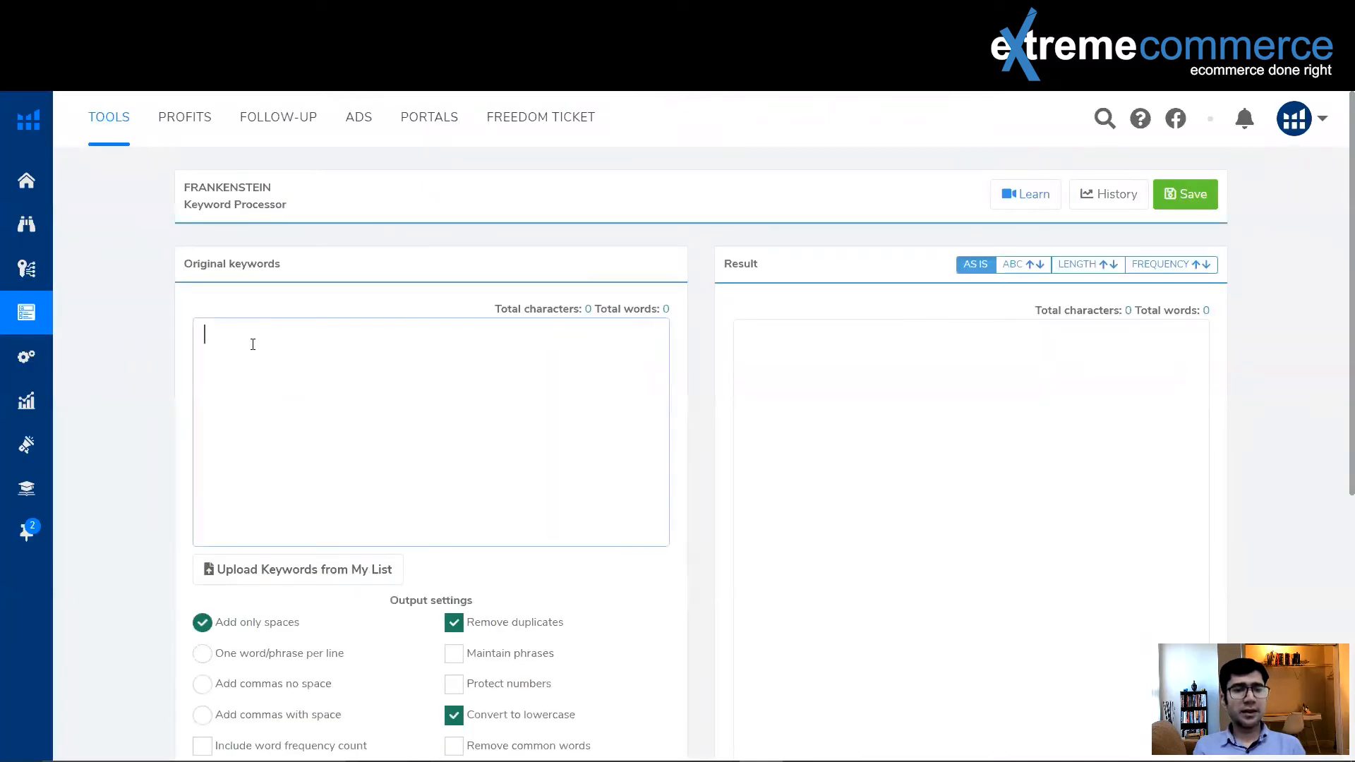
{"action": "key", "text": "ctrl+v"}
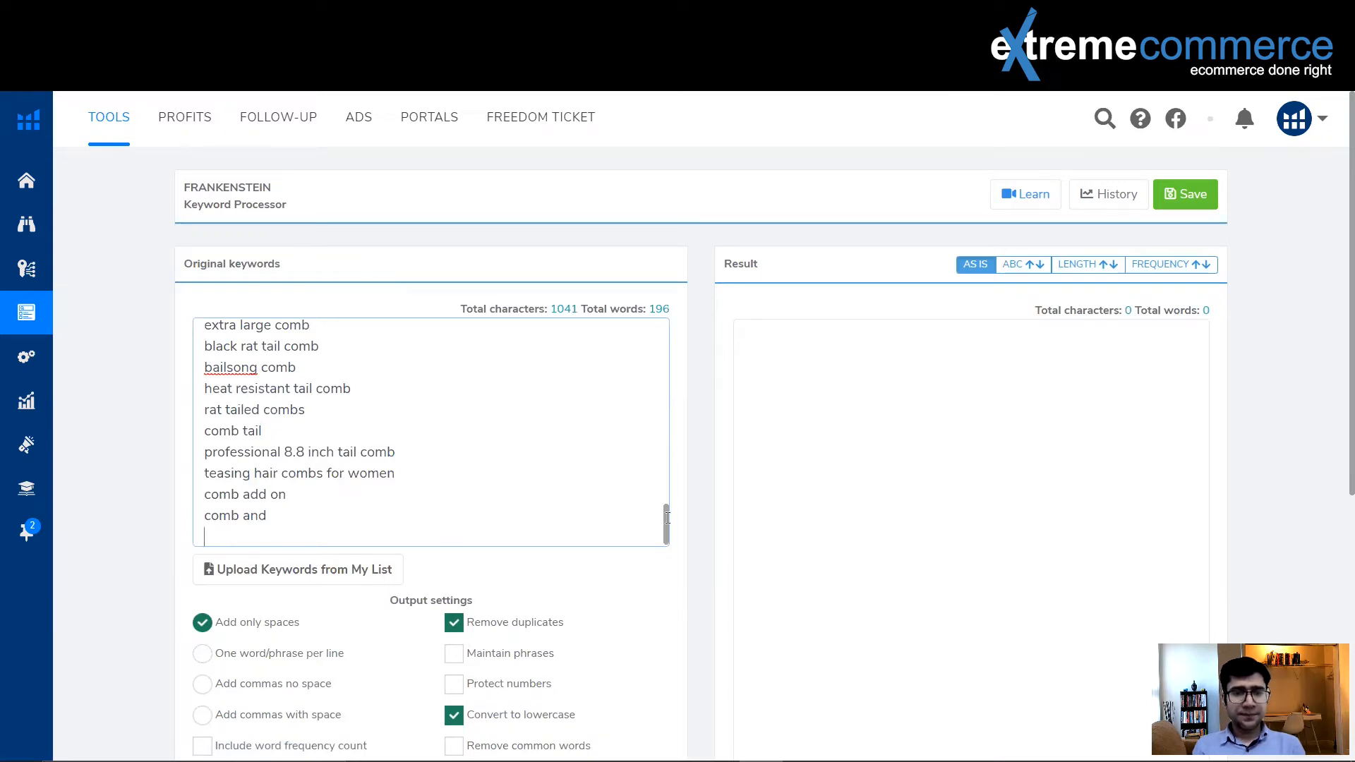
Step: Enable removal of single letters in the output settings, process the keywords and review the resulting word list
{"action": "scroll", "coordinate": [602, 458], "scroll_direction": "down", "scroll_amount": 1}
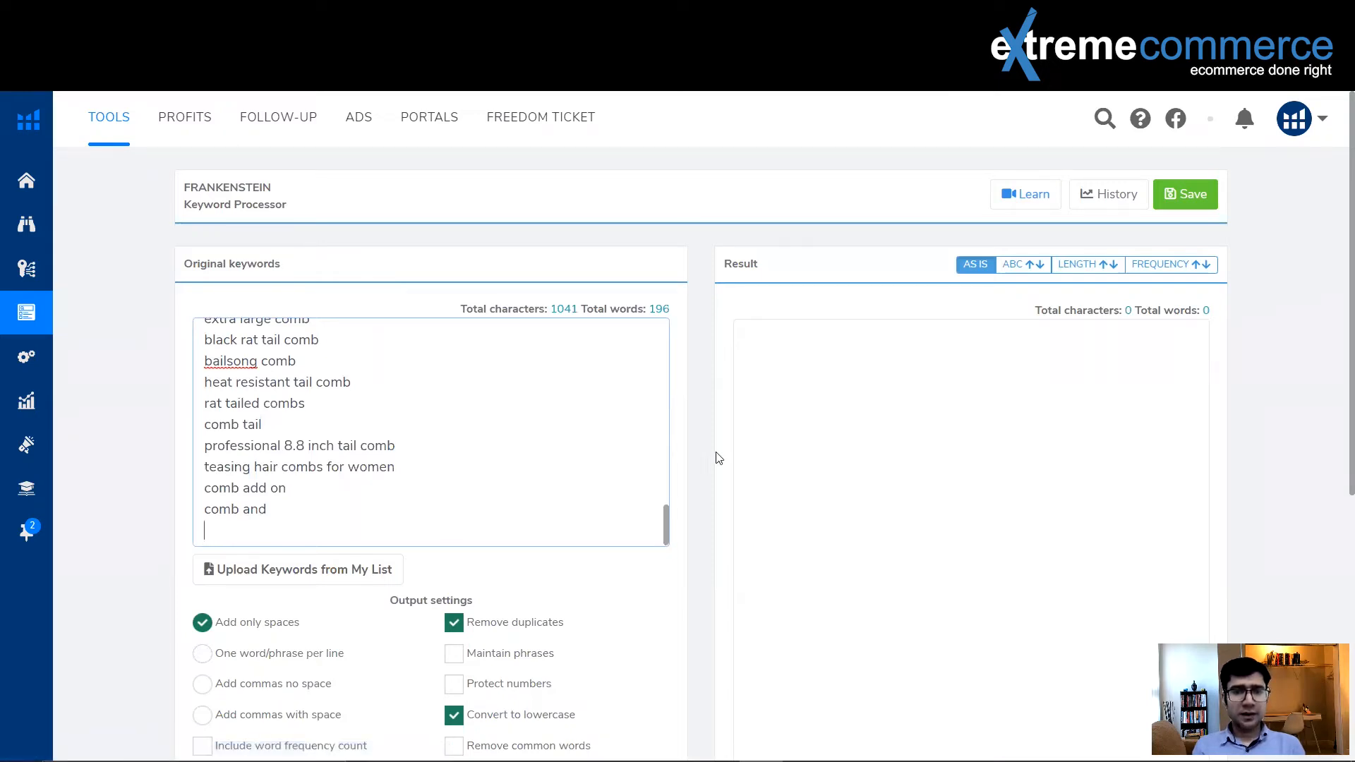
{"action": "scroll", "coordinate": [967, 373], "scroll_direction": "down", "scroll_amount": 3}
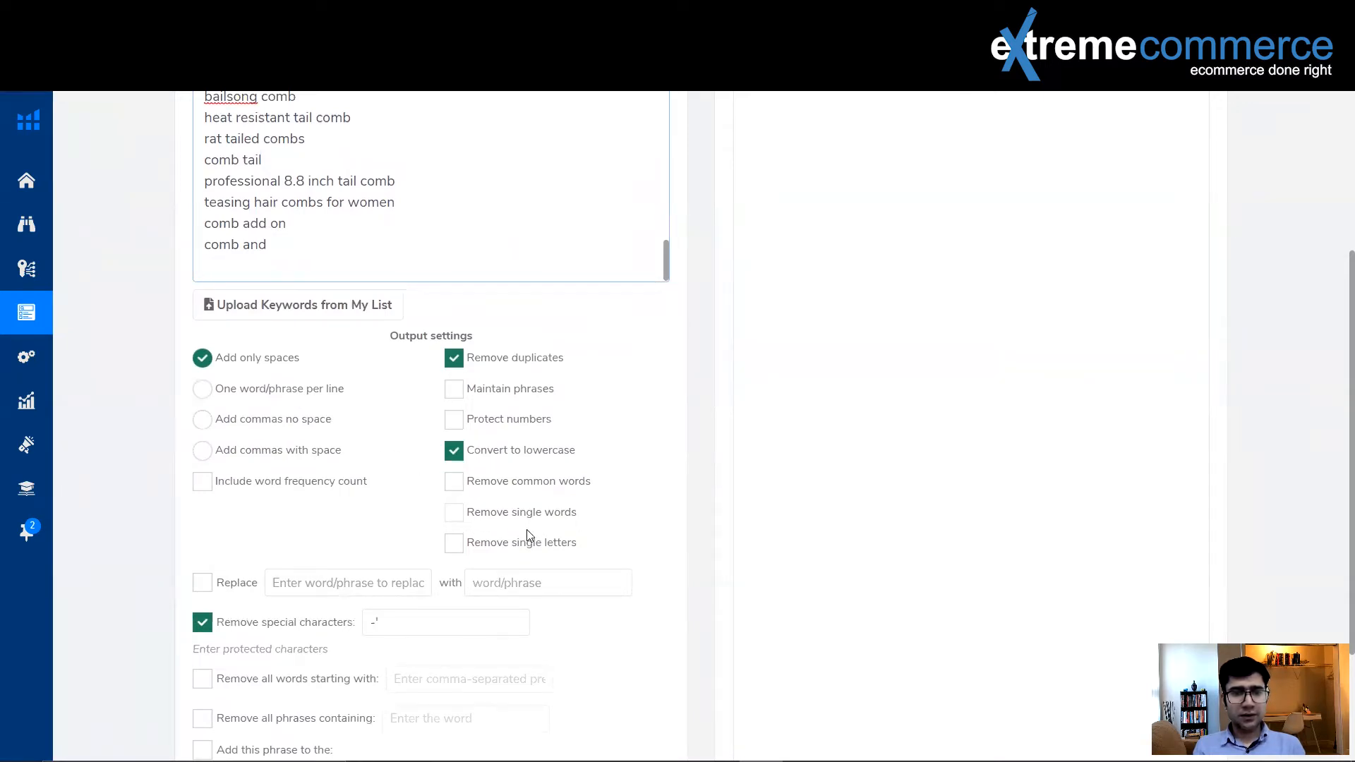
{"action": "left_click", "coordinate": [453, 543]}
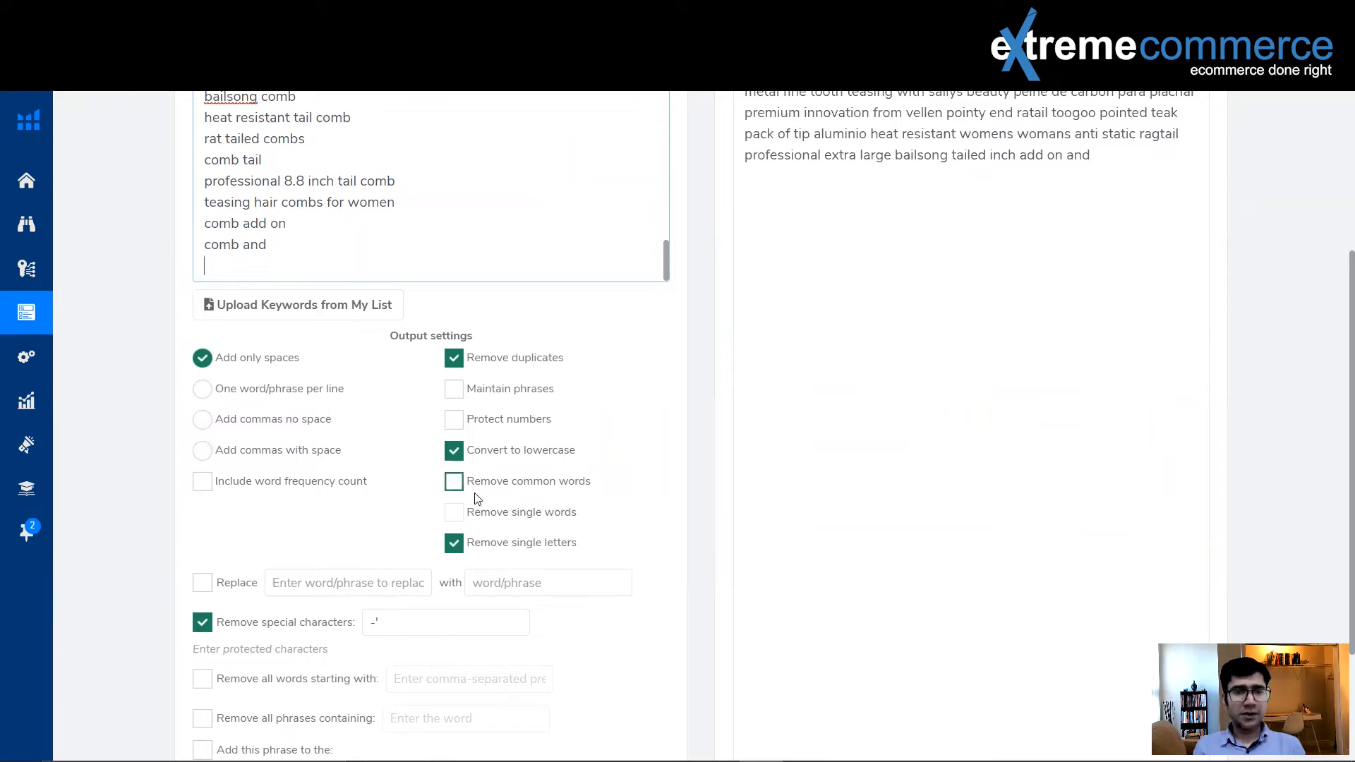
{"action": "scroll", "coordinate": [374, 415], "scroll_direction": "down", "scroll_amount": 3}
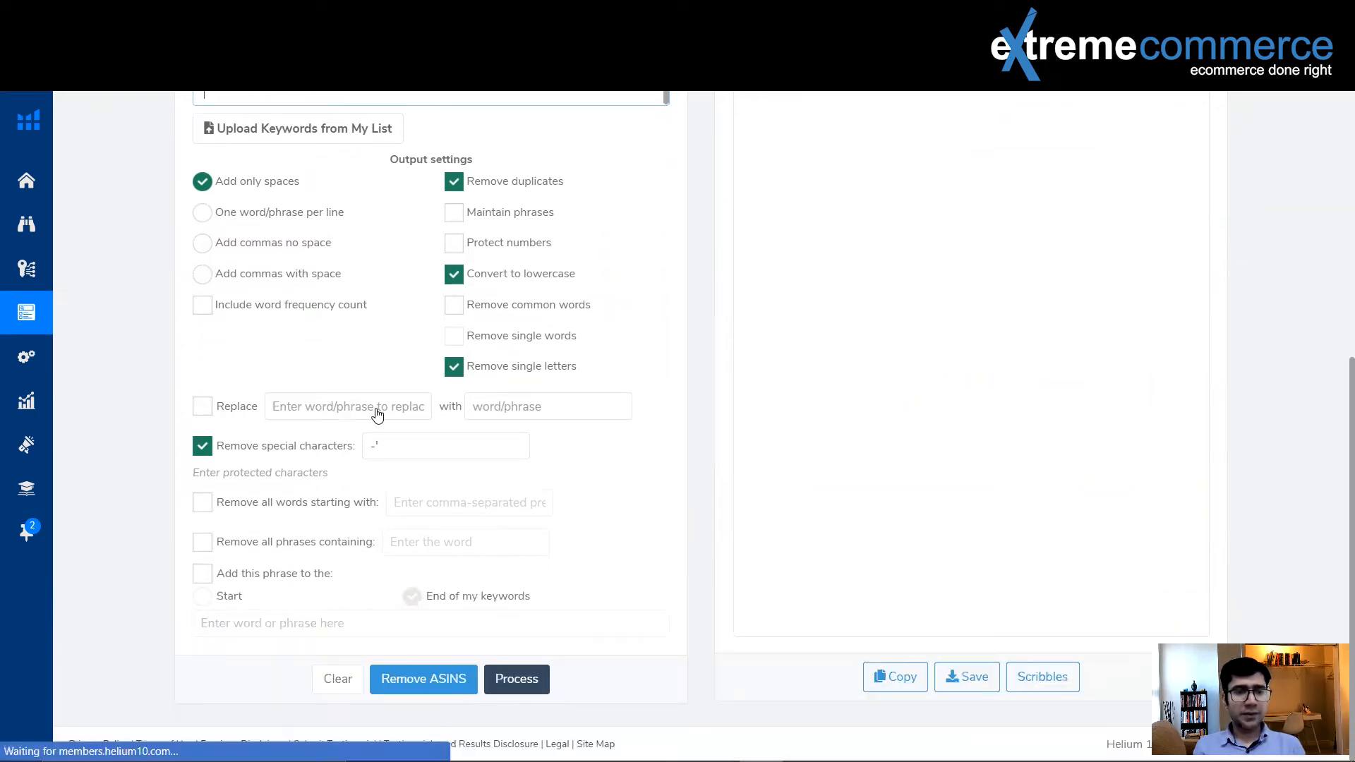
{"action": "scroll", "coordinate": [377, 414], "scroll_direction": "up", "scroll_amount": 6}
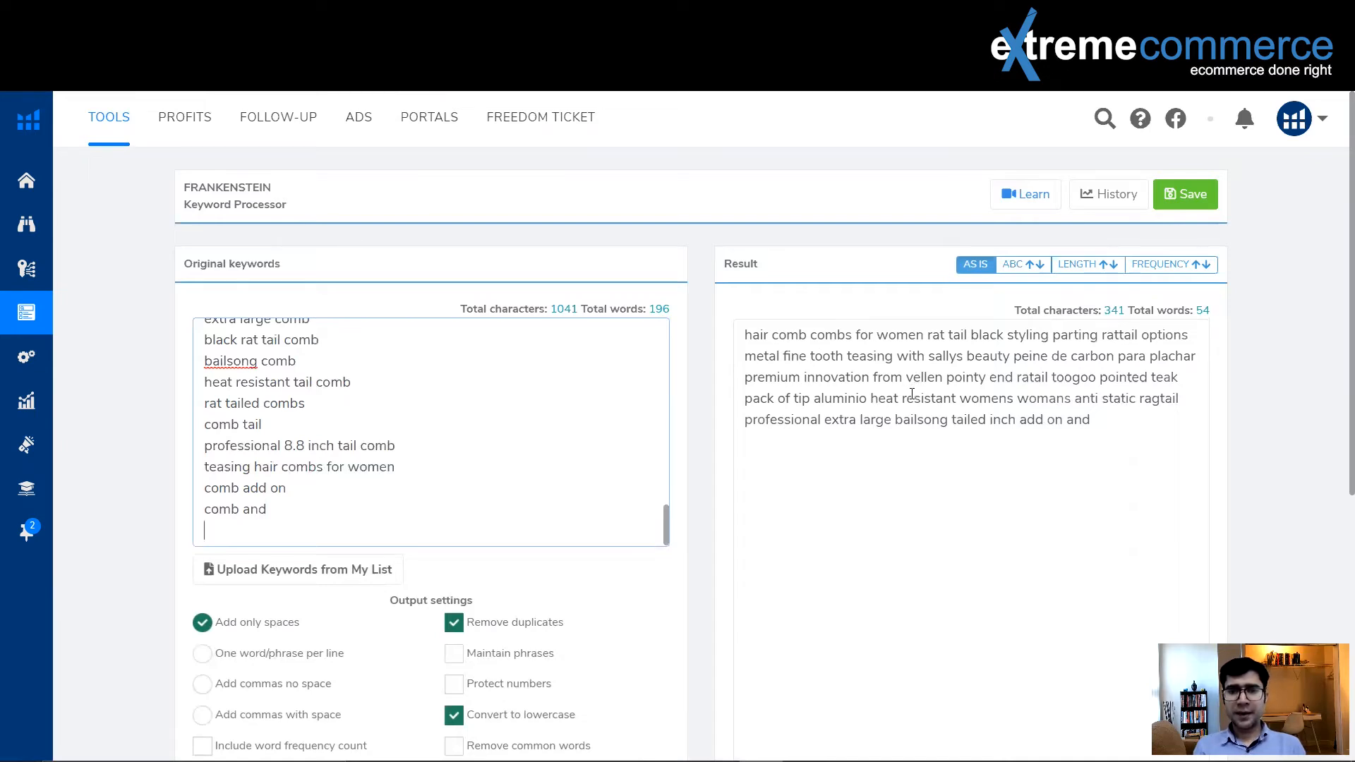
{"action": "scroll", "coordinate": [370, 476], "scroll_direction": "down", "scroll_amount": 3}
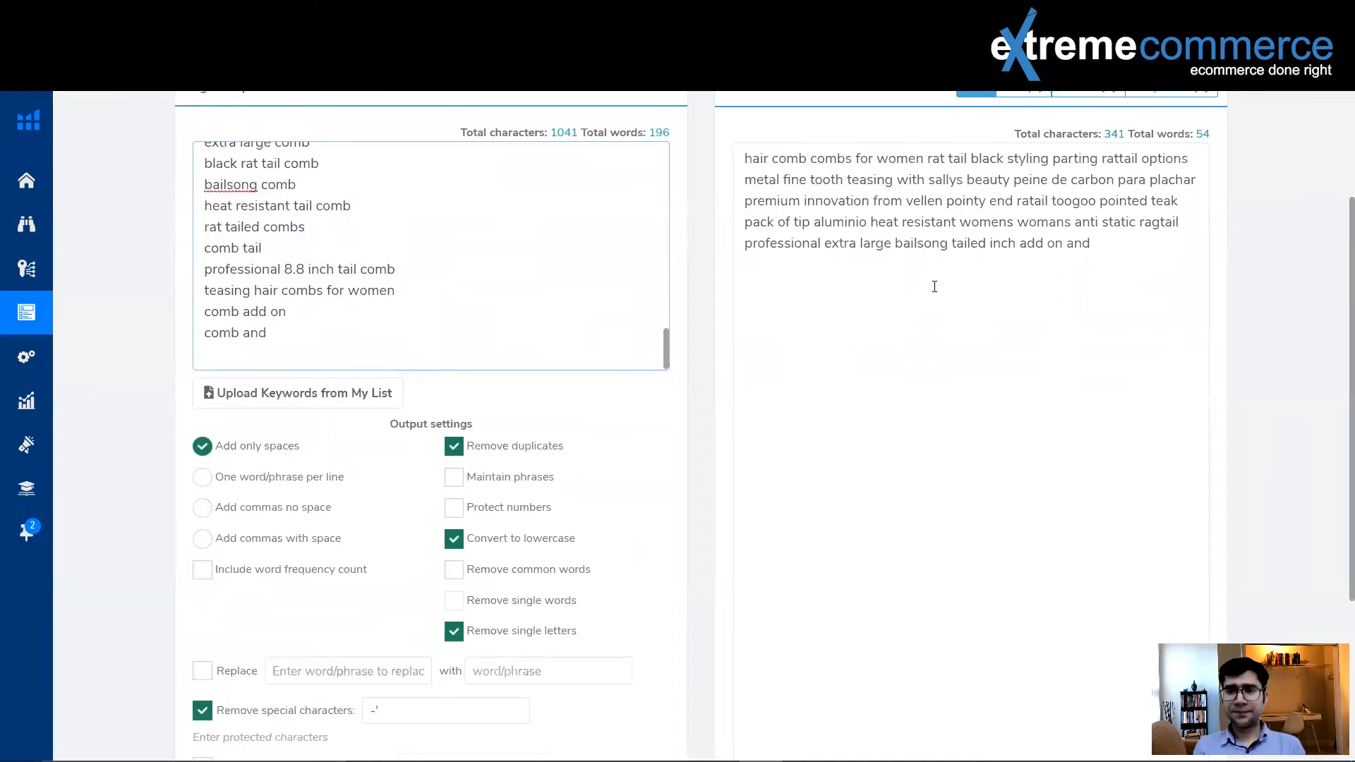
{"action": "scroll", "coordinate": [935, 286], "scroll_direction": "up", "scroll_amount": 3}
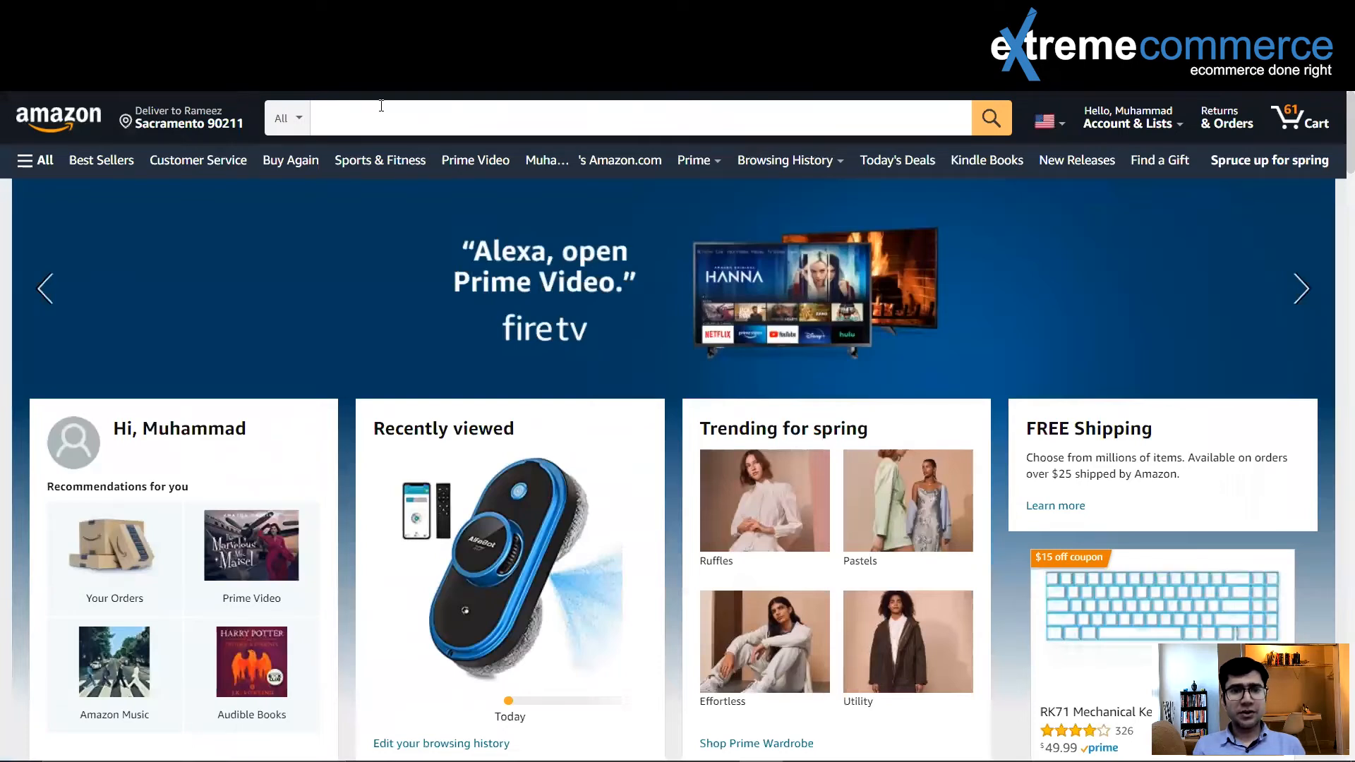
Step: Search the Amazon storefront for "hair comb"
{"action": "left_click", "coordinate": [339, 118]}
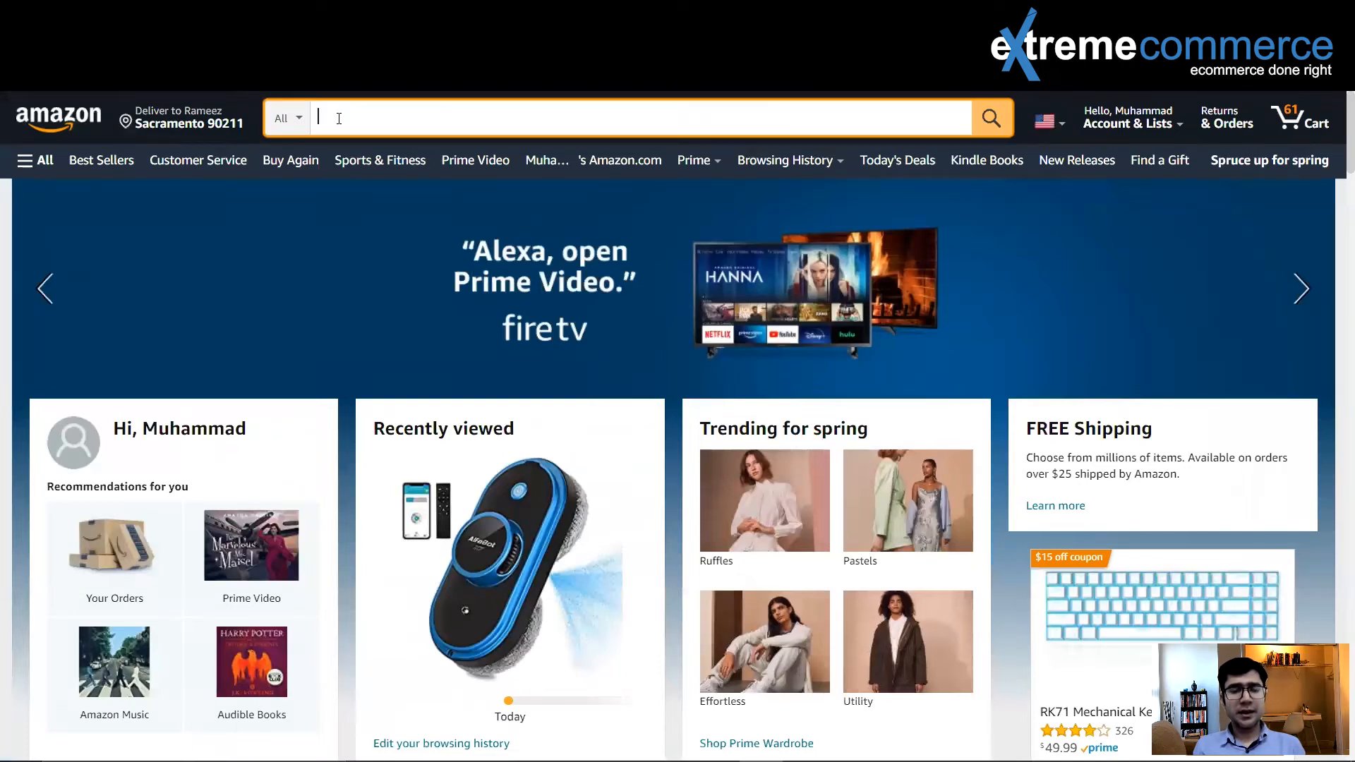
{"action": "type", "text": "hai"}
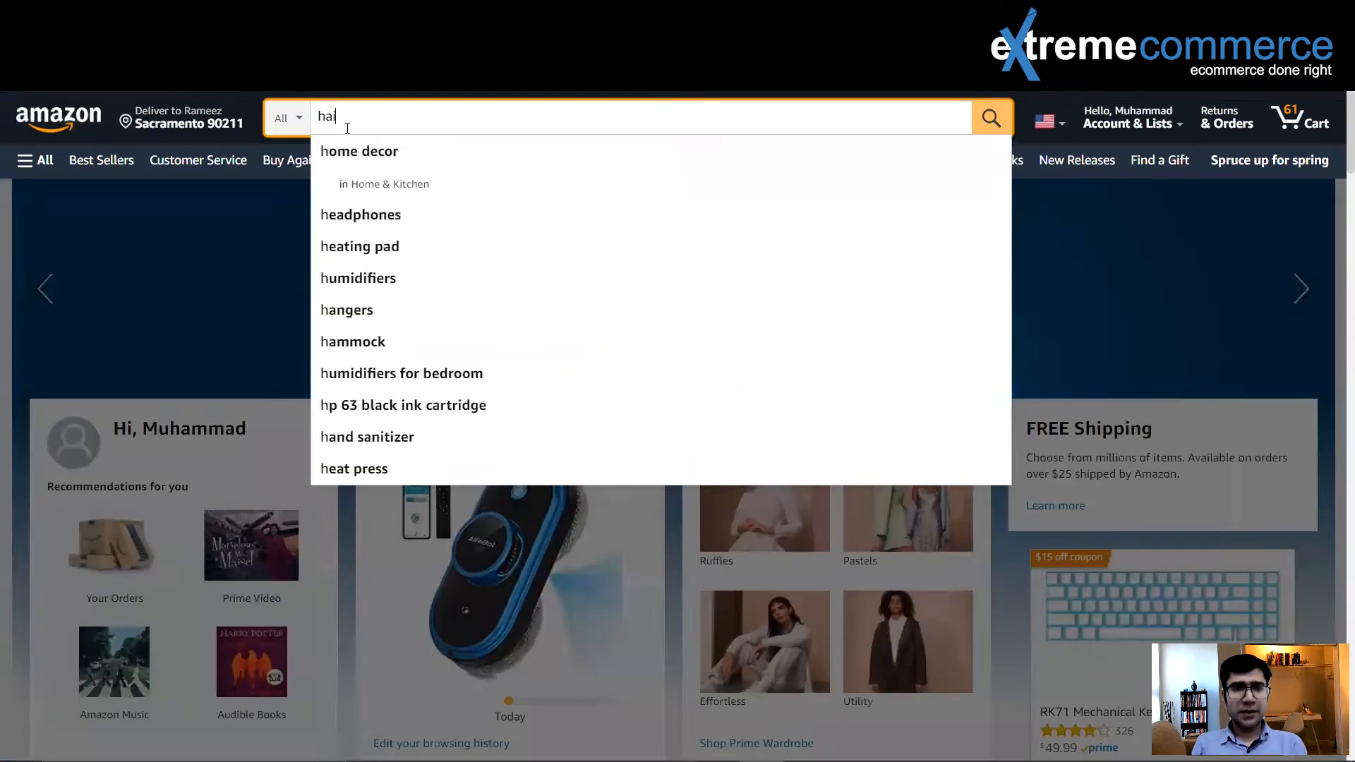
{"action": "type", "text": "r comb"}
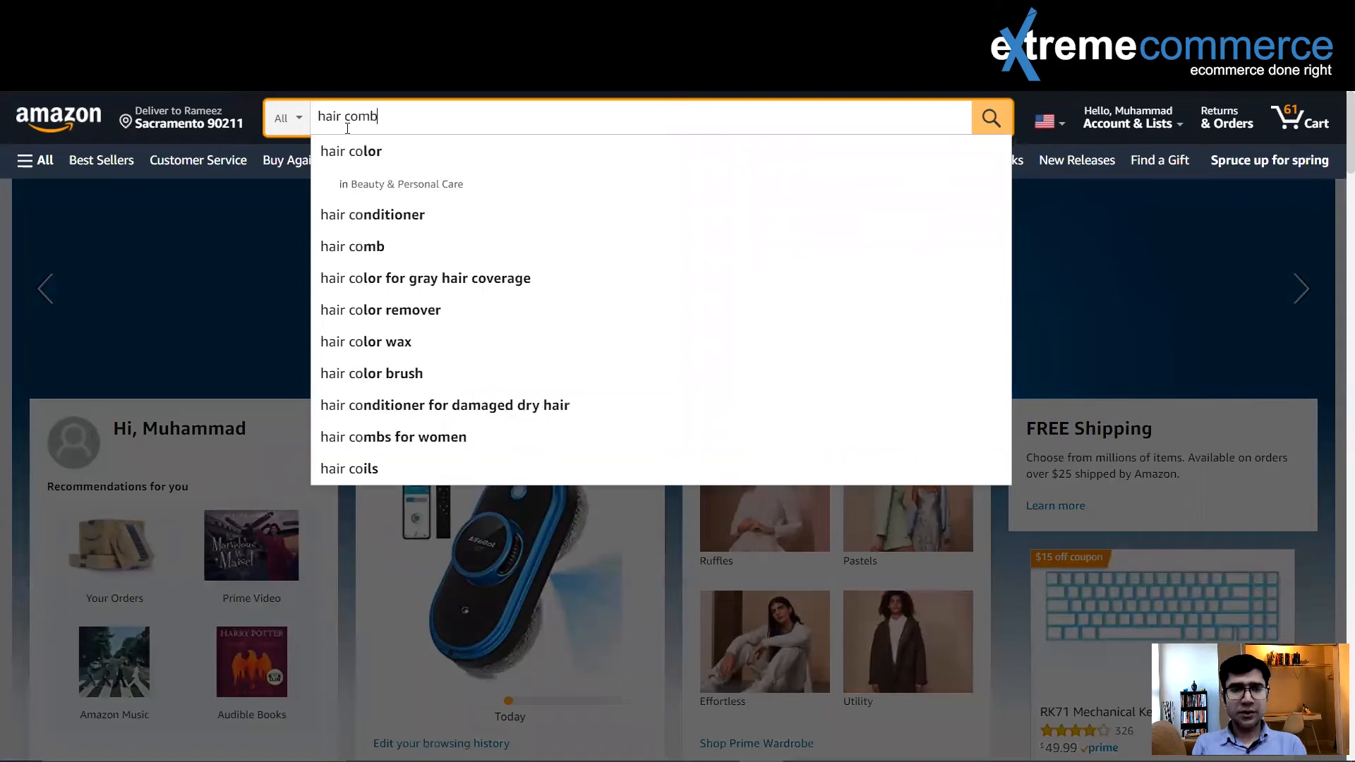
{"action": "key", "text": "Return"}
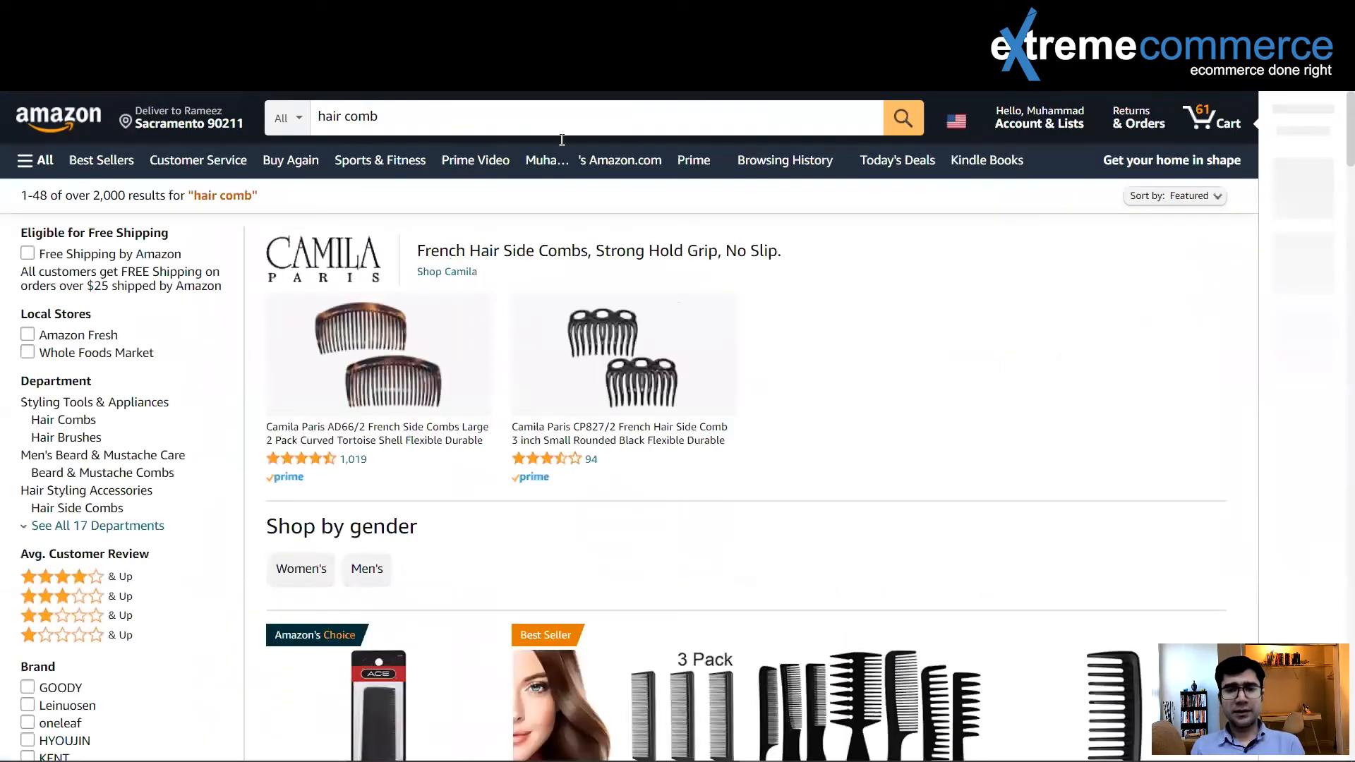
Step: Browse the "hair comb" search results and open the Leinuosen 3 Pack Tail Comb listing
{"action": "scroll", "coordinate": [792, 309], "scroll_direction": "down", "scroll_amount": 7}
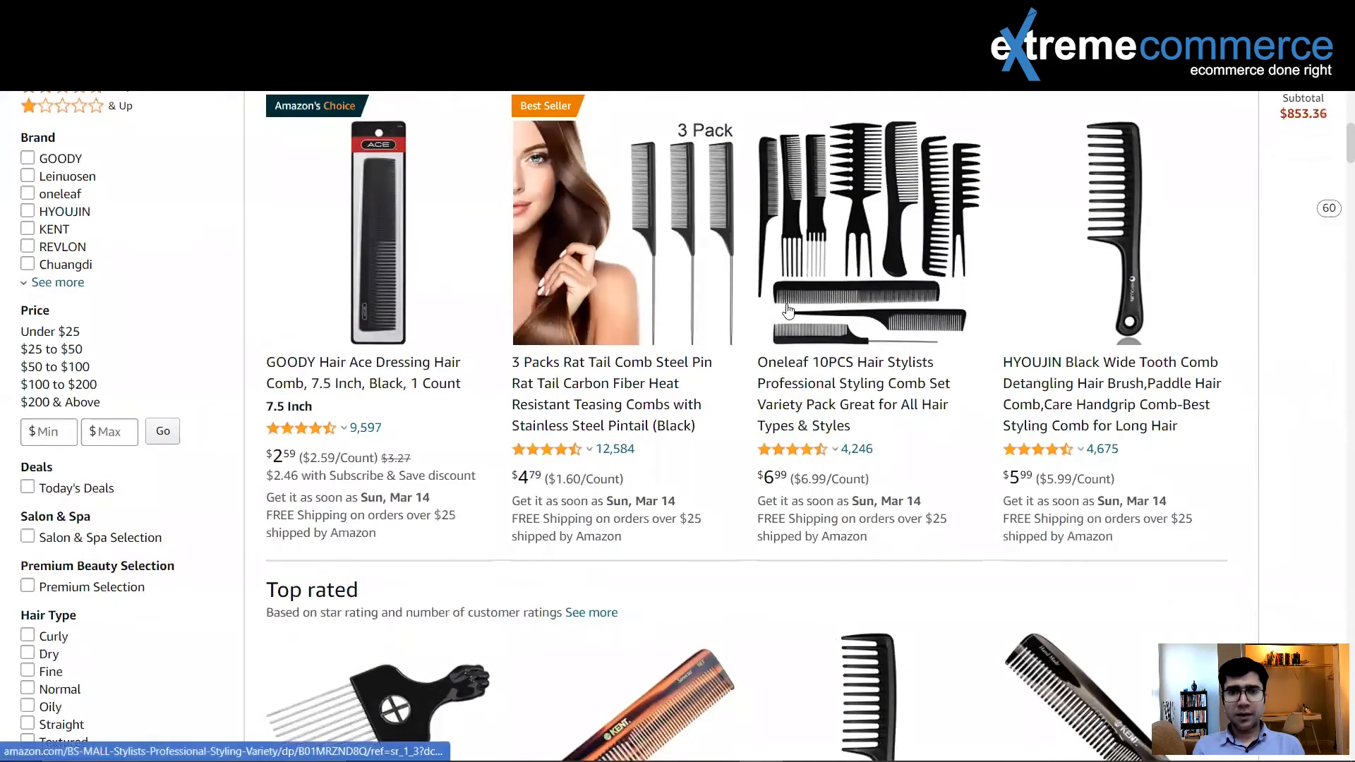
{"action": "scroll", "coordinate": [788, 310], "scroll_direction": "down", "scroll_amount": 9}
{"action": "scroll", "coordinate": [789, 310], "scroll_direction": "down", "scroll_amount": 10}
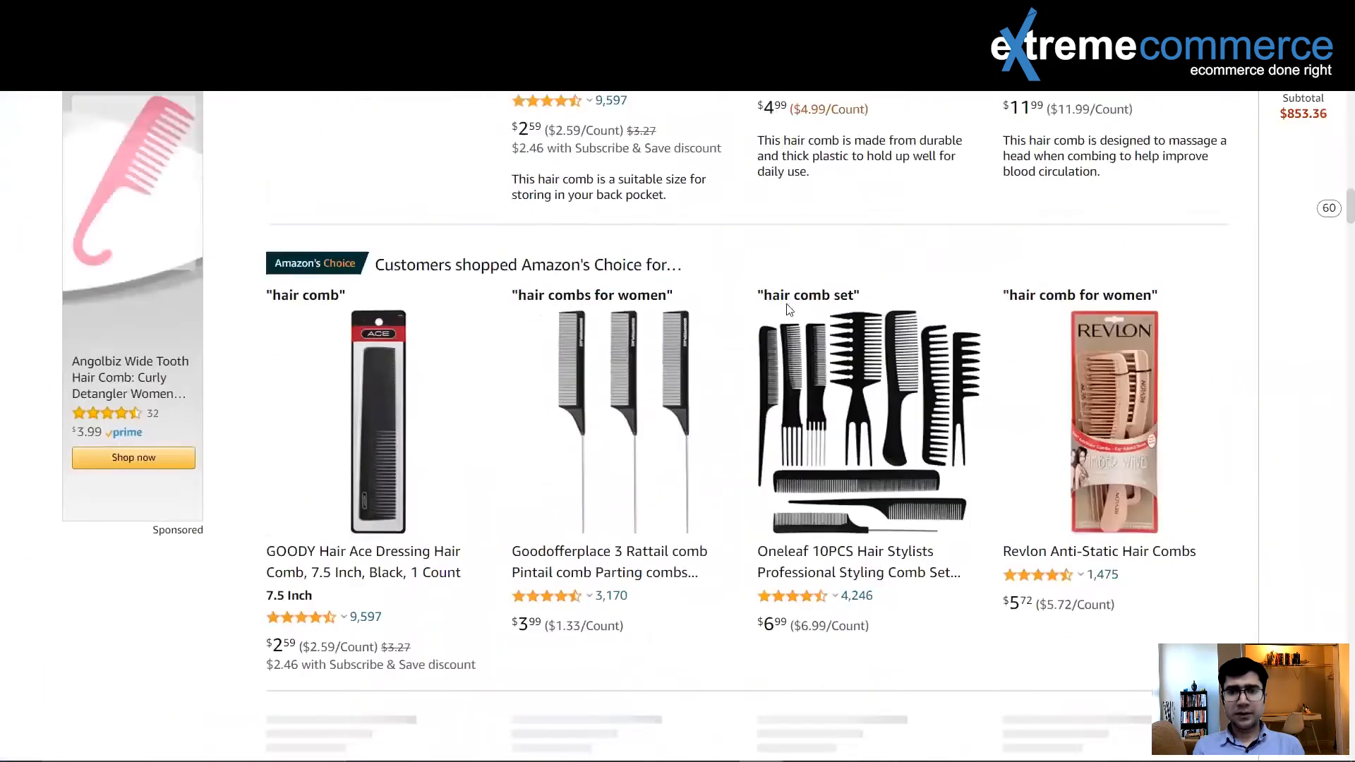
{"action": "scroll", "coordinate": [788, 311], "scroll_direction": "down", "scroll_amount": 12}
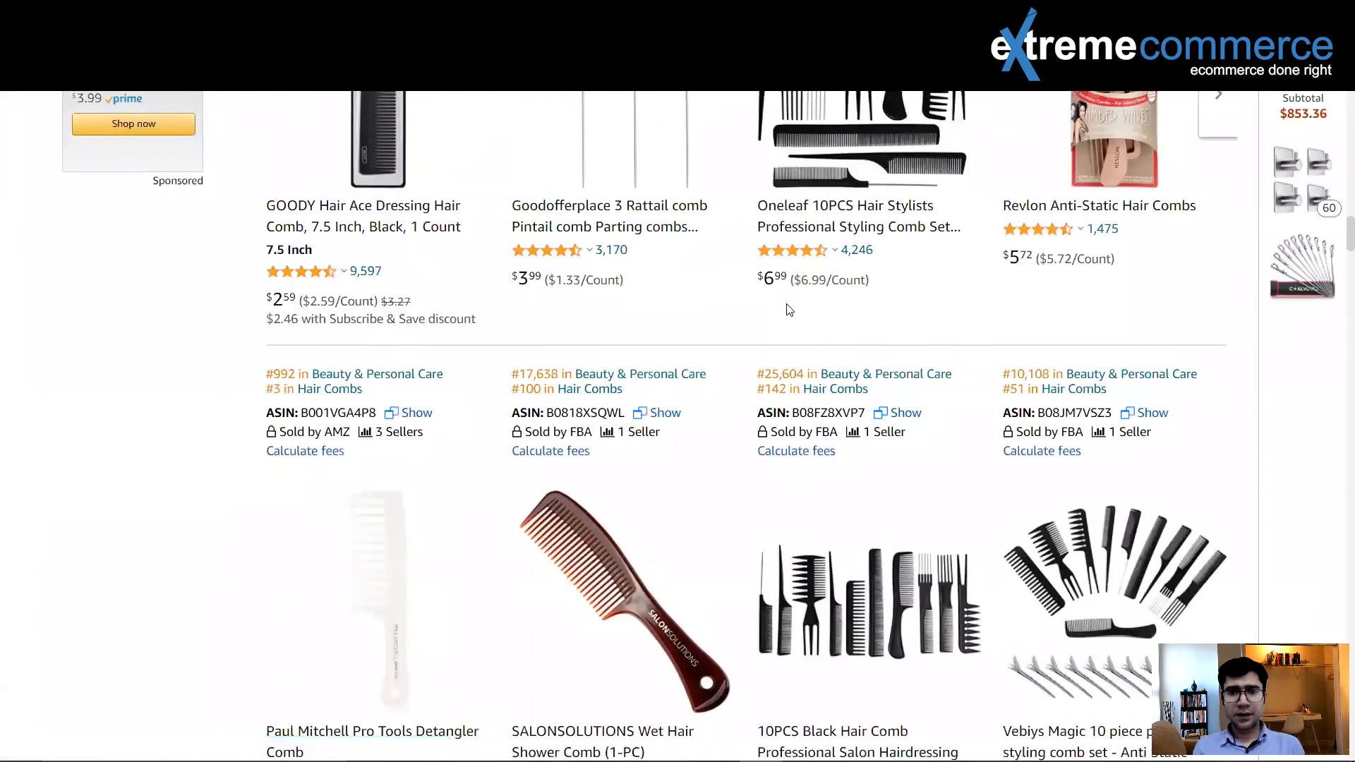
{"action": "scroll", "coordinate": [785, 311], "scroll_direction": "down", "scroll_amount": 20}
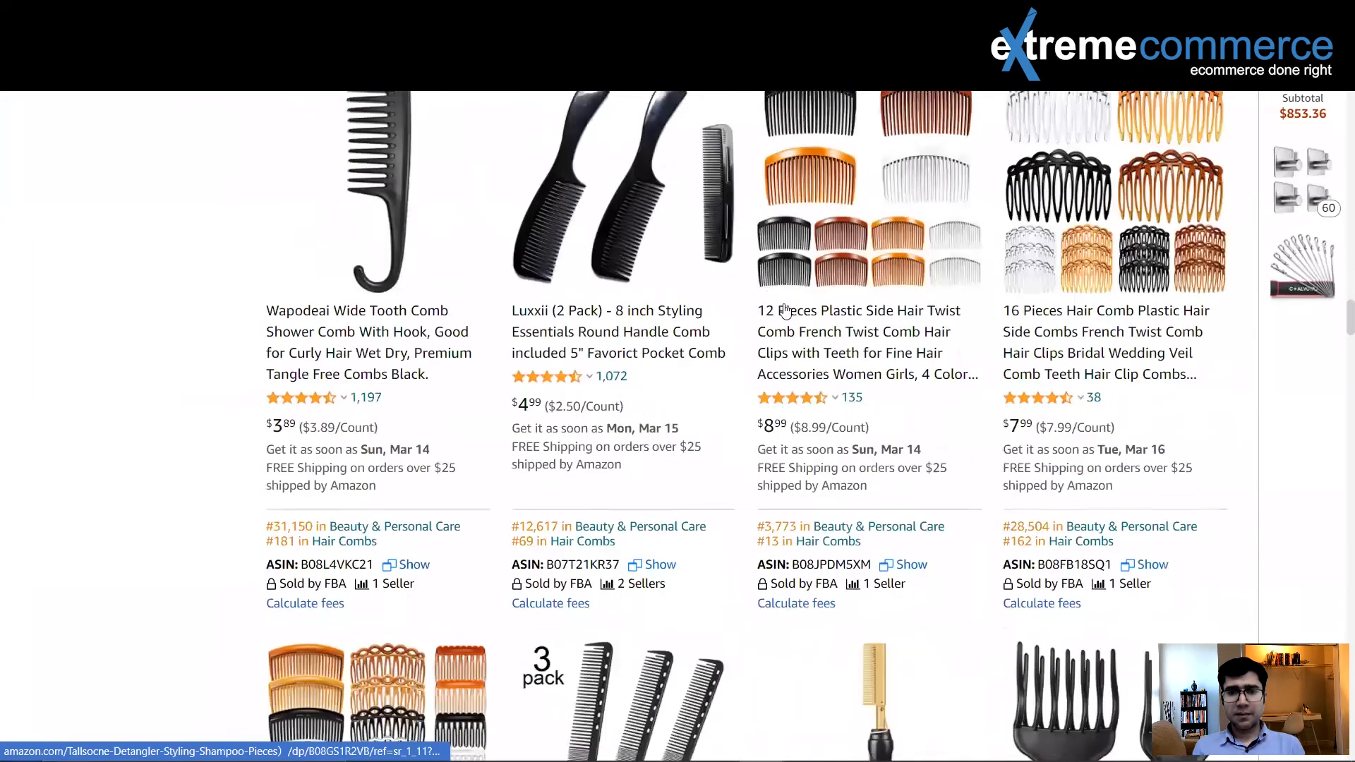
{"action": "scroll", "coordinate": [785, 311], "scroll_direction": "down", "scroll_amount": 3}
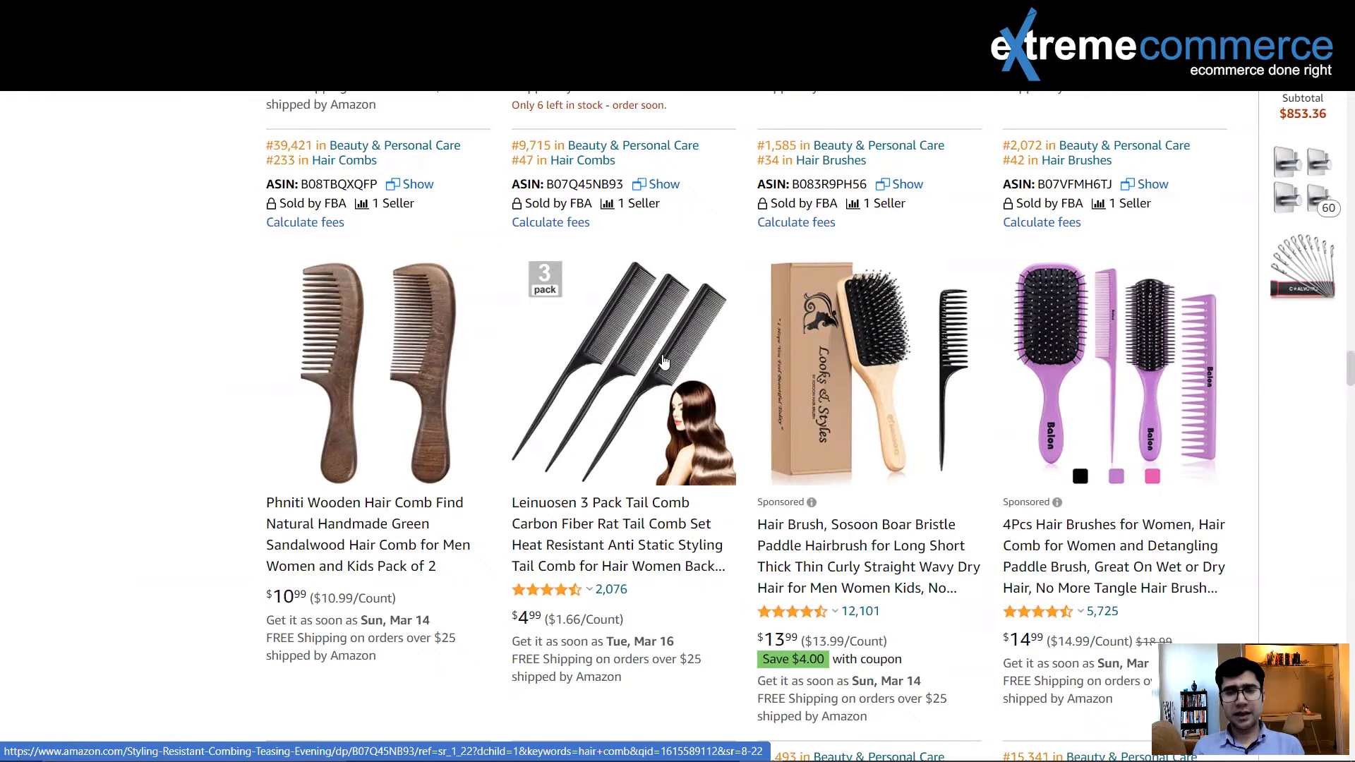
{"action": "left_click", "coordinate": [596, 530]}
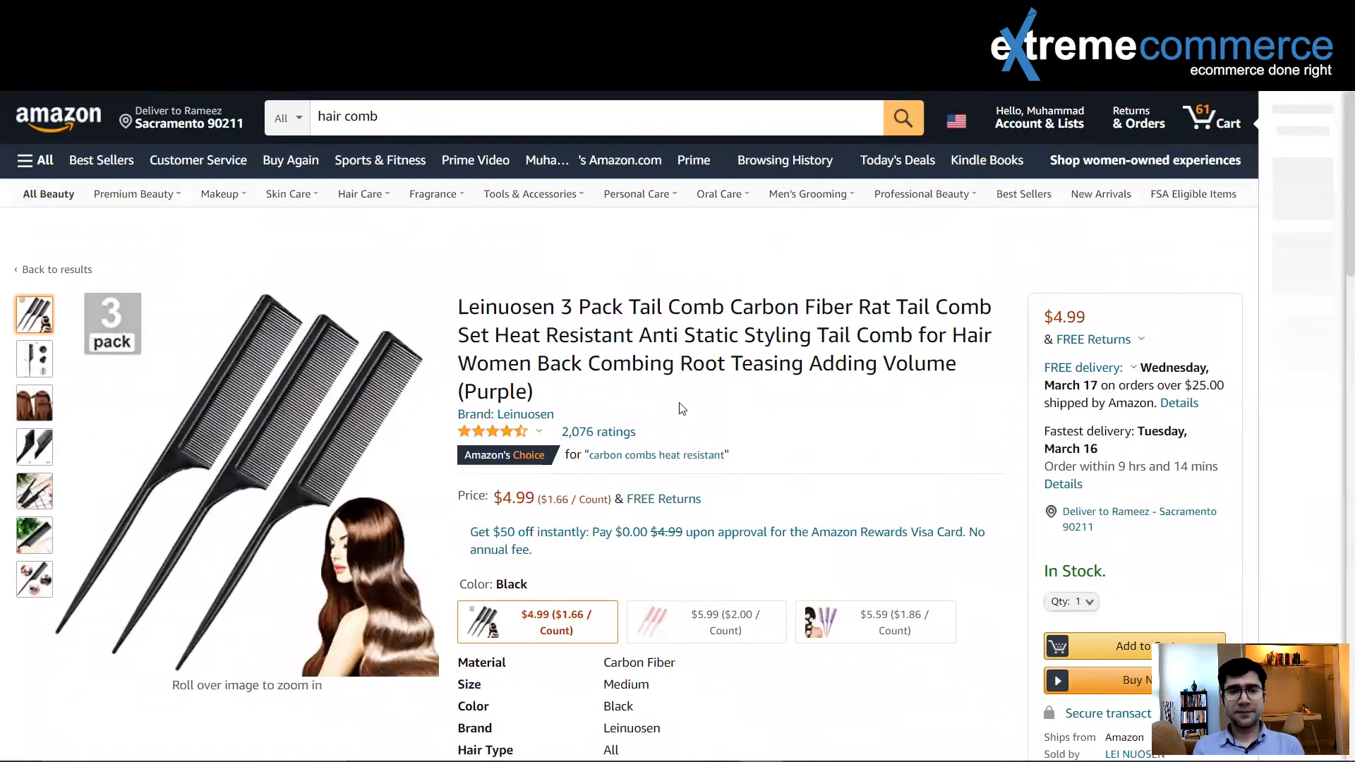
Step: Load the Leinuosen tail comb listing into Helium 10's Listing Optimizer and review its title, bullet points and description
{"action": "scroll", "coordinate": [682, 408], "scroll_direction": "down", "scroll_amount": 3}
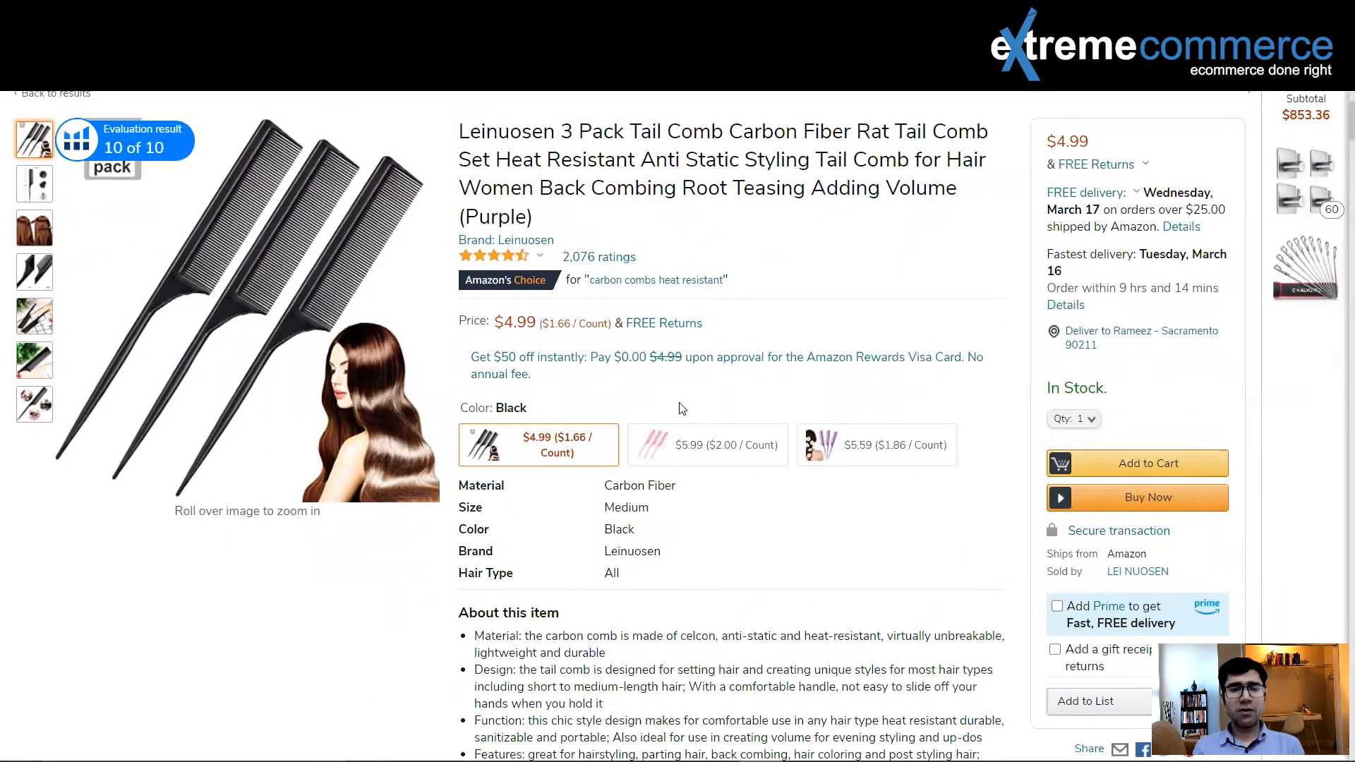
{"action": "scroll", "coordinate": [682, 409], "scroll_direction": "down", "scroll_amount": 3}
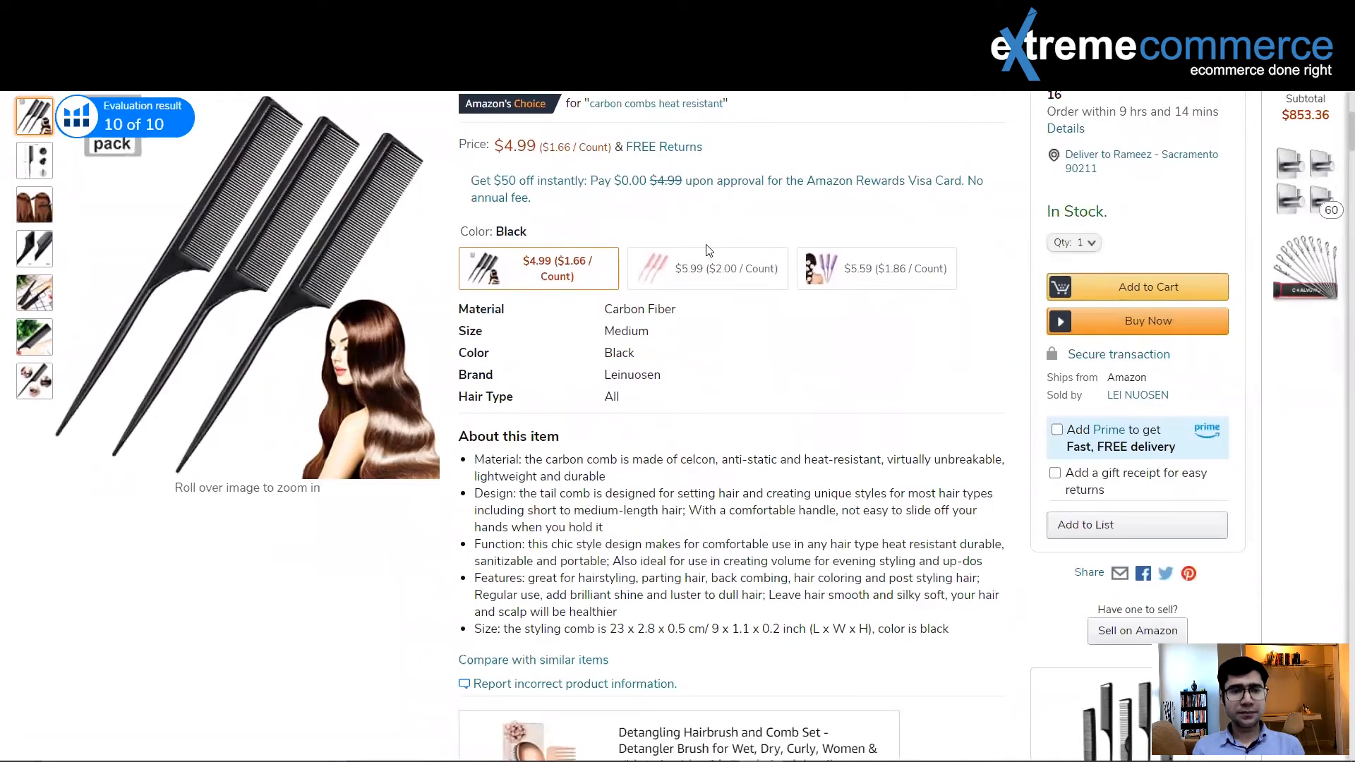
{"action": "scroll", "coordinate": [688, 276], "scroll_direction": "down", "scroll_amount": 3}
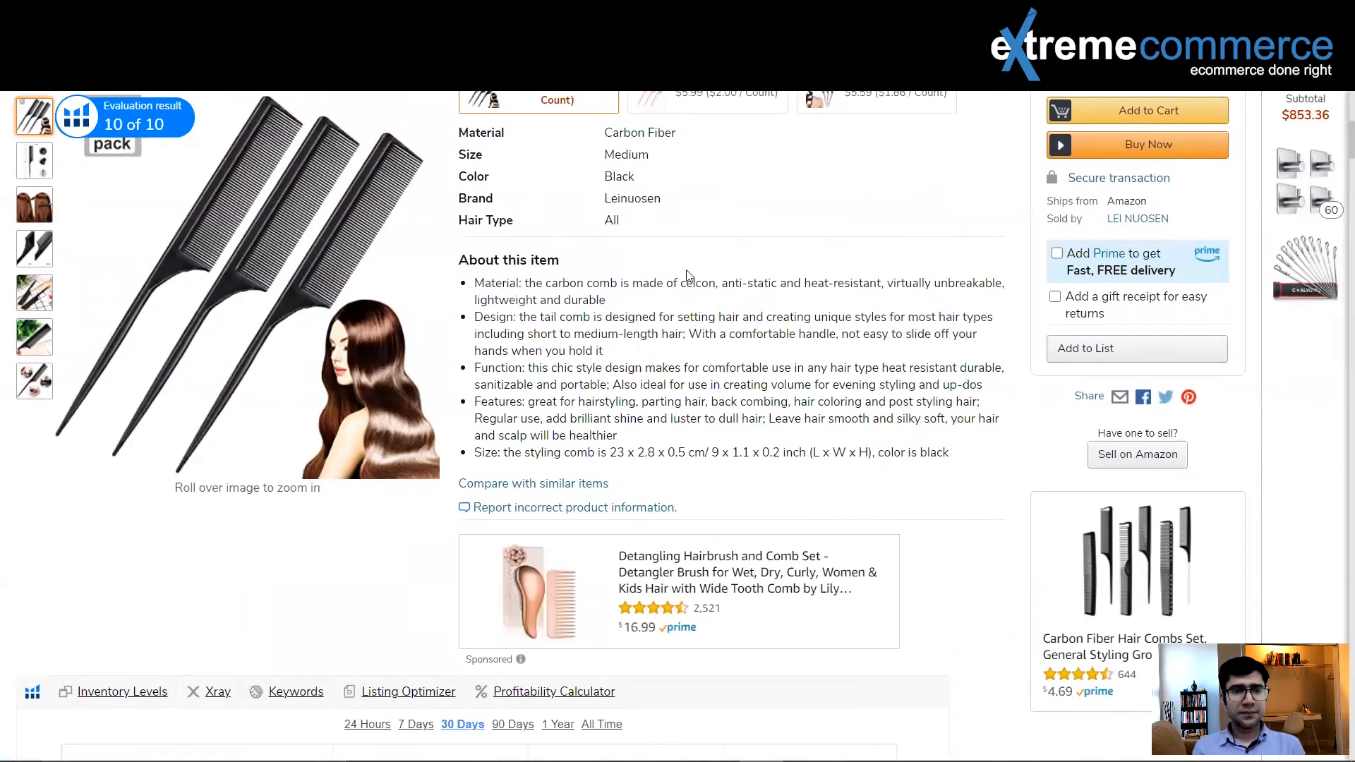
{"action": "scroll", "coordinate": [688, 275], "scroll_direction": "down", "scroll_amount": 3}
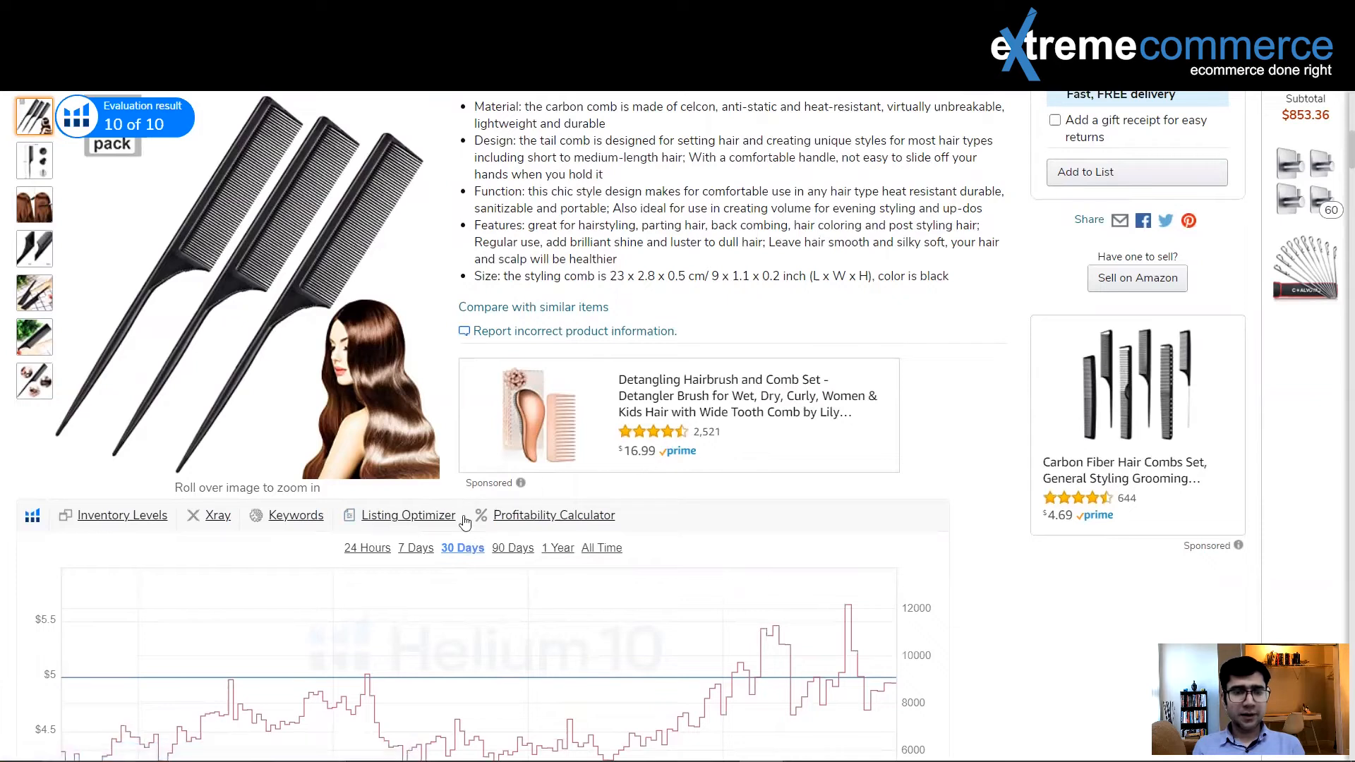
{"action": "left_click", "coordinate": [392, 523]}
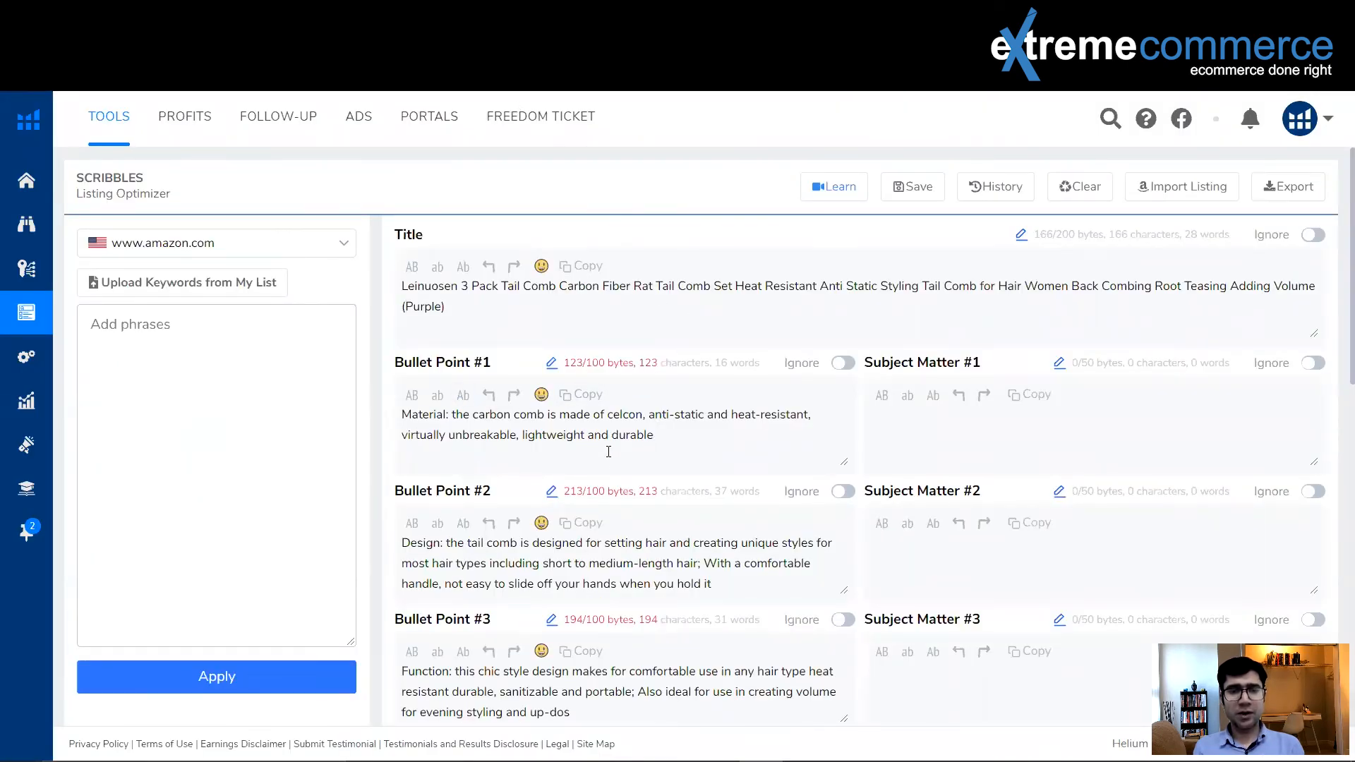
{"action": "scroll", "coordinate": [608, 451], "scroll_direction": "down", "scroll_amount": 5}
{"action": "scroll", "coordinate": [608, 449], "scroll_direction": "down", "scroll_amount": 4}
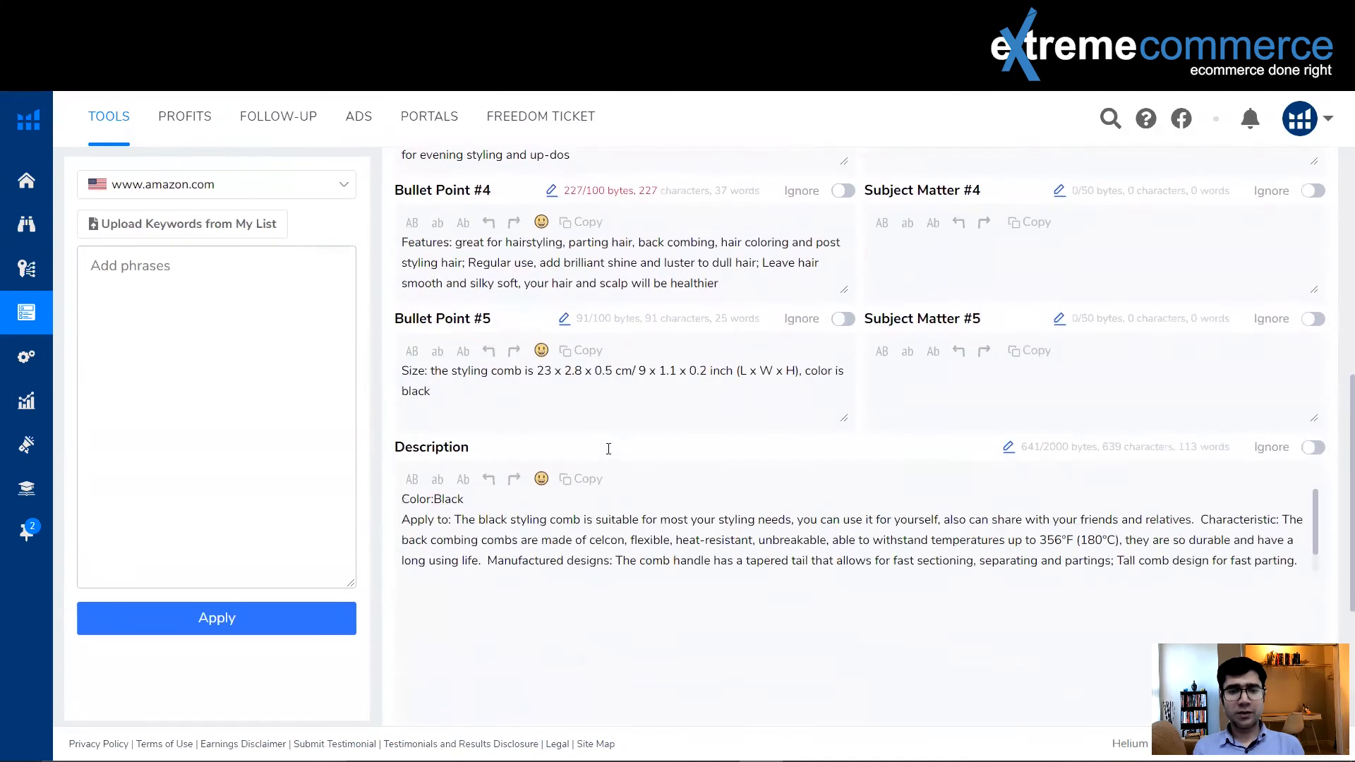
{"action": "scroll", "coordinate": [608, 449], "scroll_direction": "up", "scroll_amount": 8}
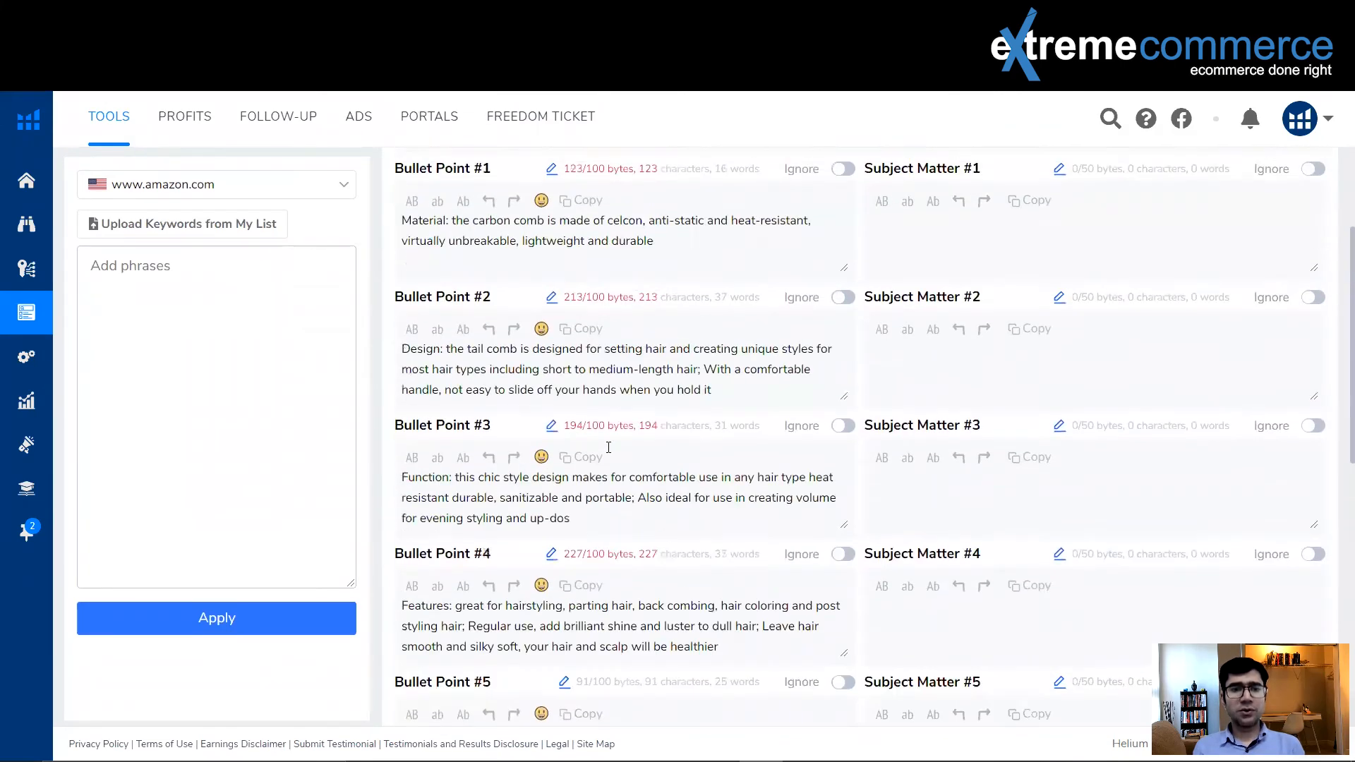
{"action": "scroll", "coordinate": [608, 448], "scroll_direction": "up", "scroll_amount": 2}
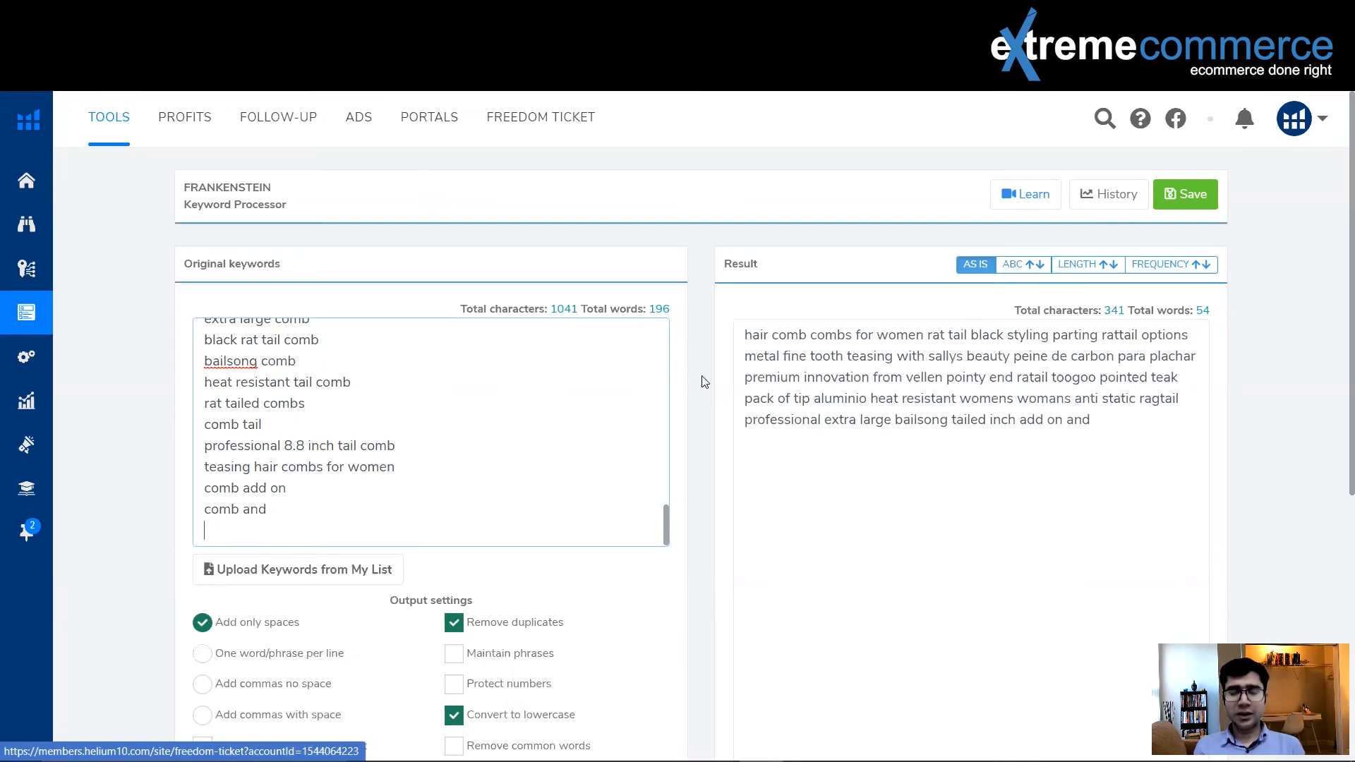
Step: Copy the whole Frankenstein result word list, paste it as the Scribbles phrases and apply it to the listing
{"action": "left_click_drag", "start_coordinate": [1093, 421], "coordinate": [746, 331]}
{"action": "key", "text": "ctrl+c"}
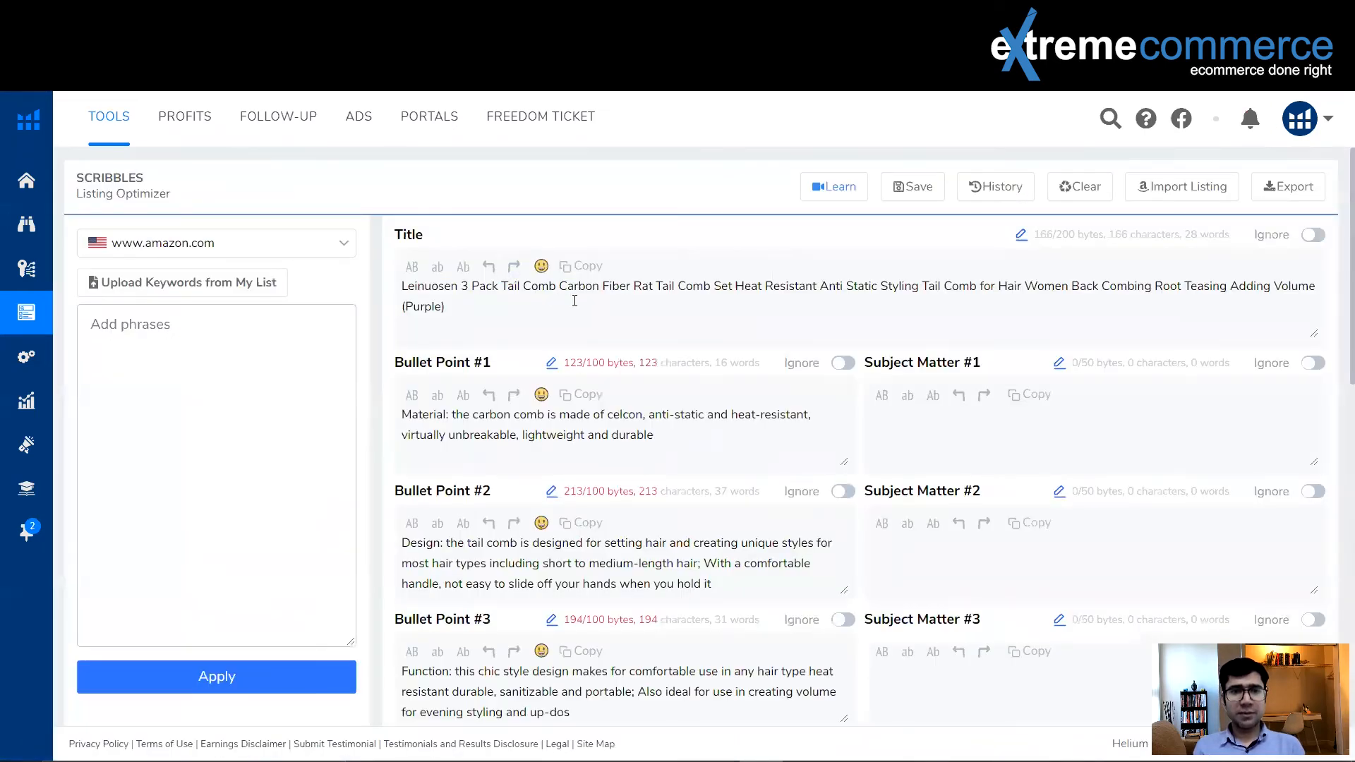
{"action": "left_click", "coordinate": [169, 321]}
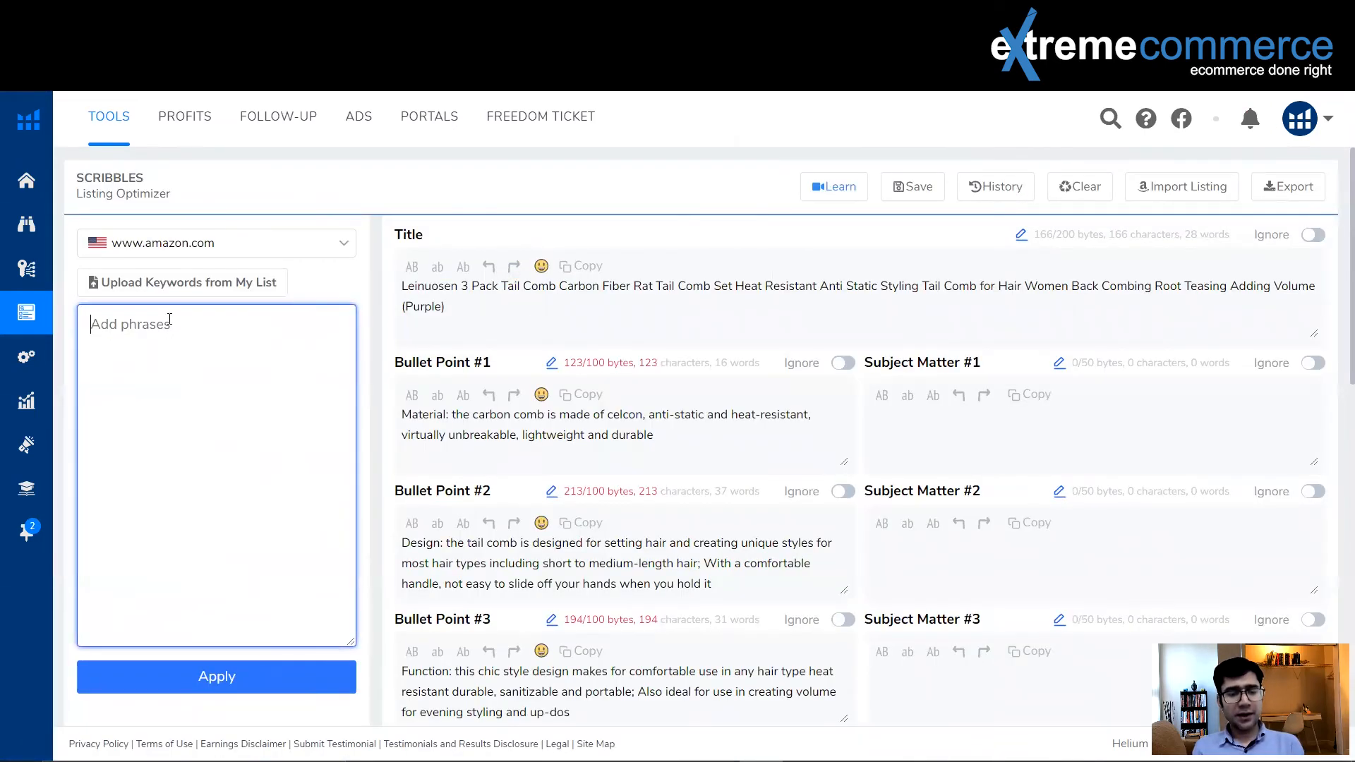
{"action": "key", "text": "ctrl+v"}
{"action": "scroll", "coordinate": [289, 473], "scroll_direction": "down", "scroll_amount": 1}
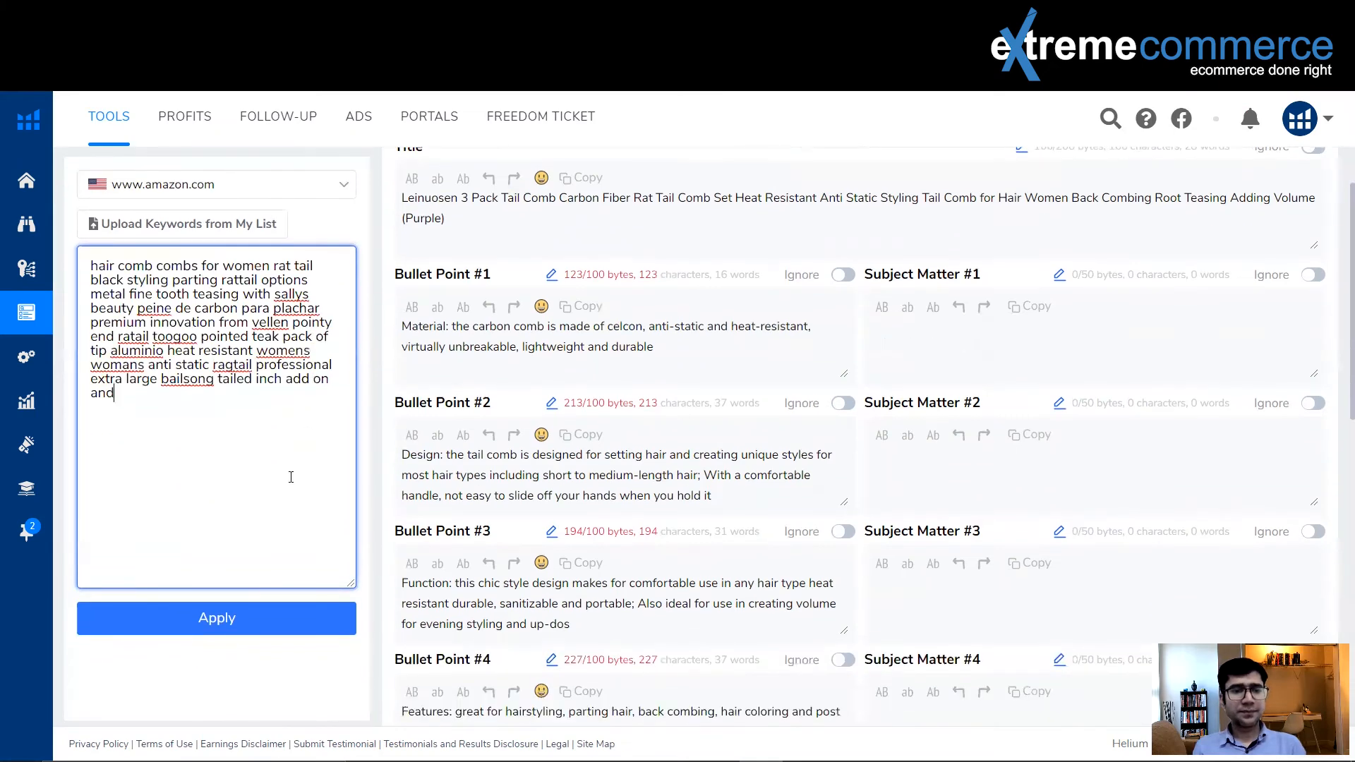
{"action": "left_click", "coordinate": [212, 621]}
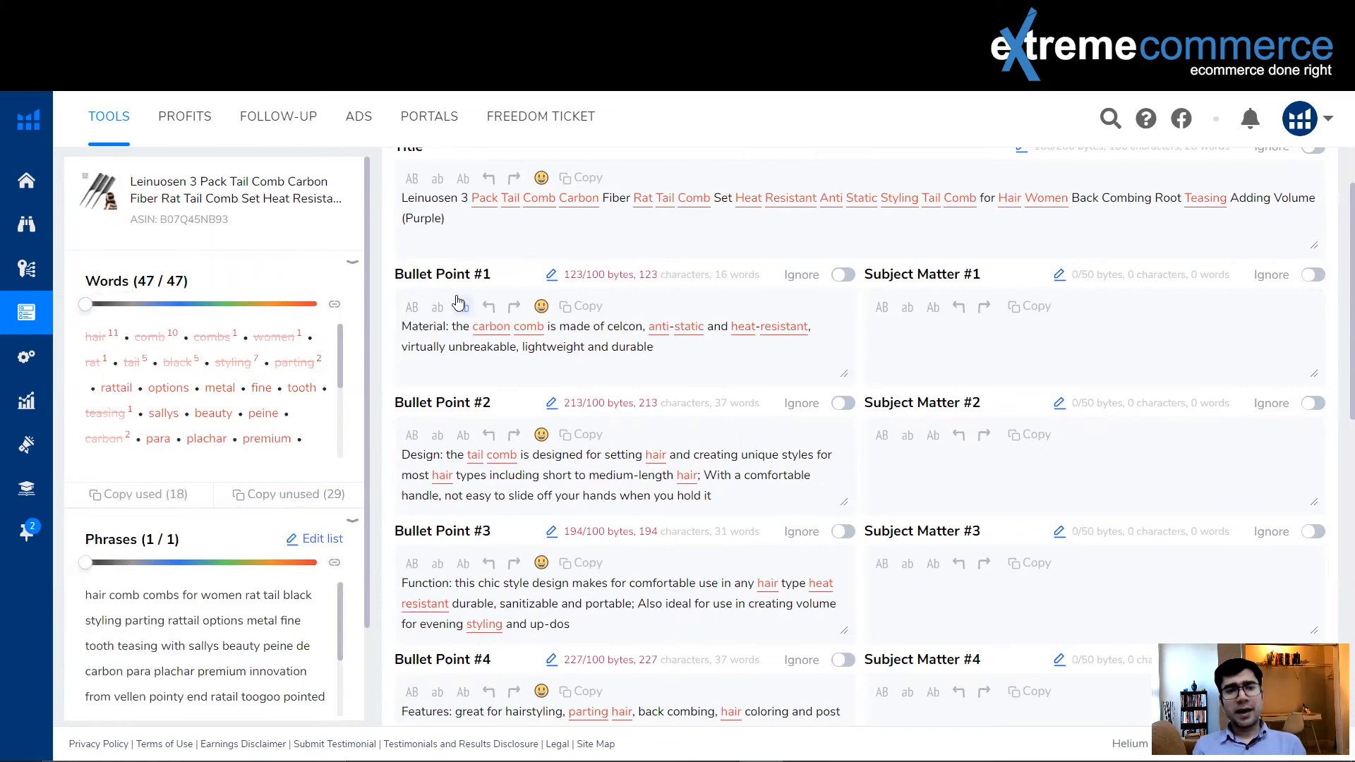
Step: Check keyword usage across the listing's text, then copy the unused words and paste them into Search Terms
{"action": "scroll", "coordinate": [458, 302], "scroll_direction": "down", "scroll_amount": 5}
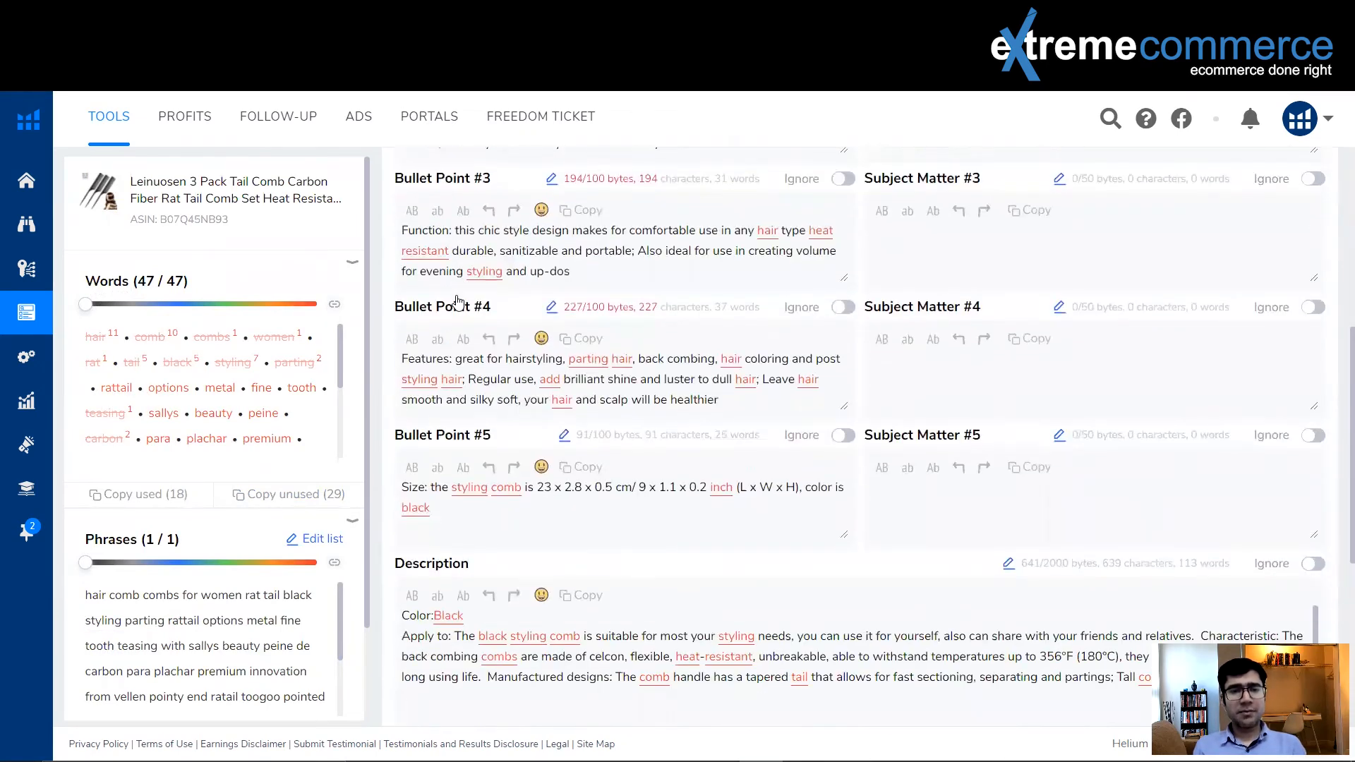
{"action": "scroll", "coordinate": [458, 302], "scroll_direction": "up", "scroll_amount": 4}
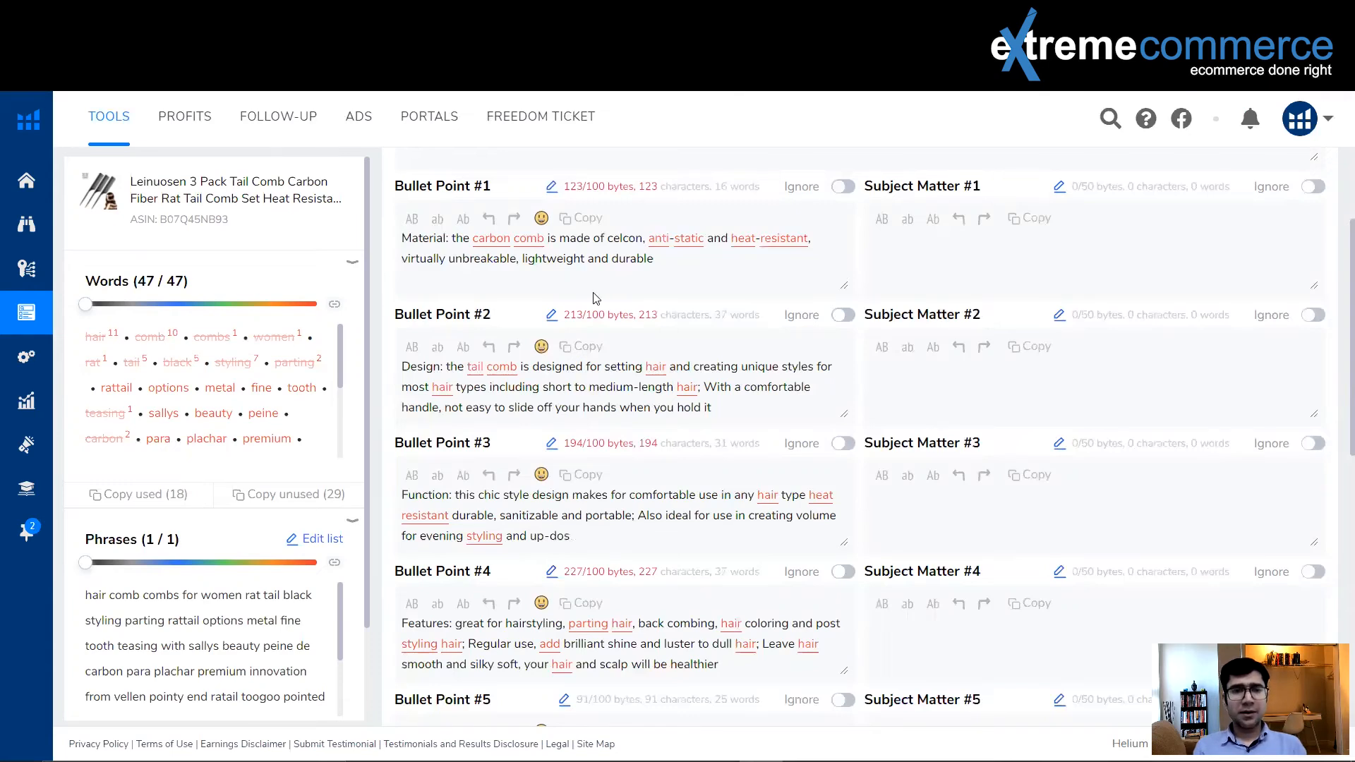
{"action": "scroll", "coordinate": [597, 296], "scroll_direction": "down", "scroll_amount": 1}
{"action": "scroll", "coordinate": [593, 298], "scroll_direction": "up", "scroll_amount": 2}
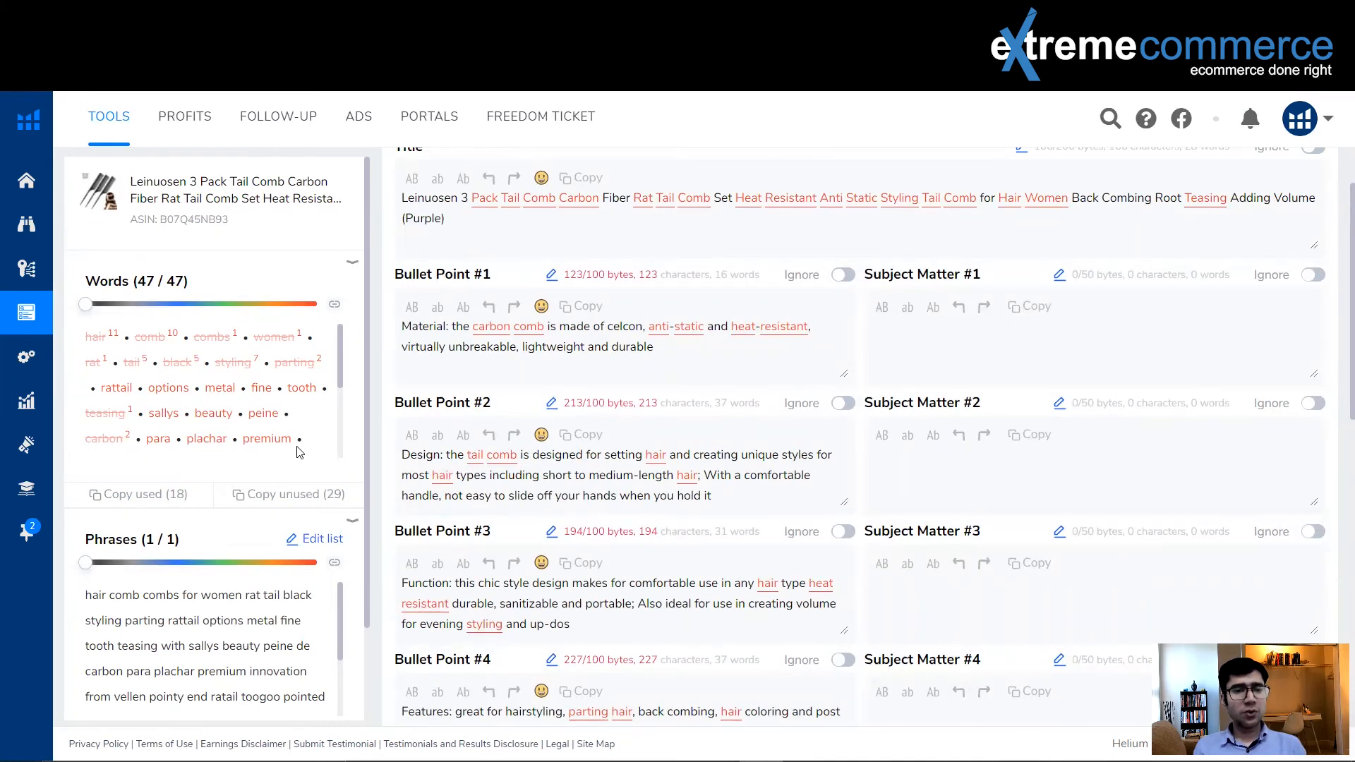
{"action": "left_click", "coordinate": [283, 500]}
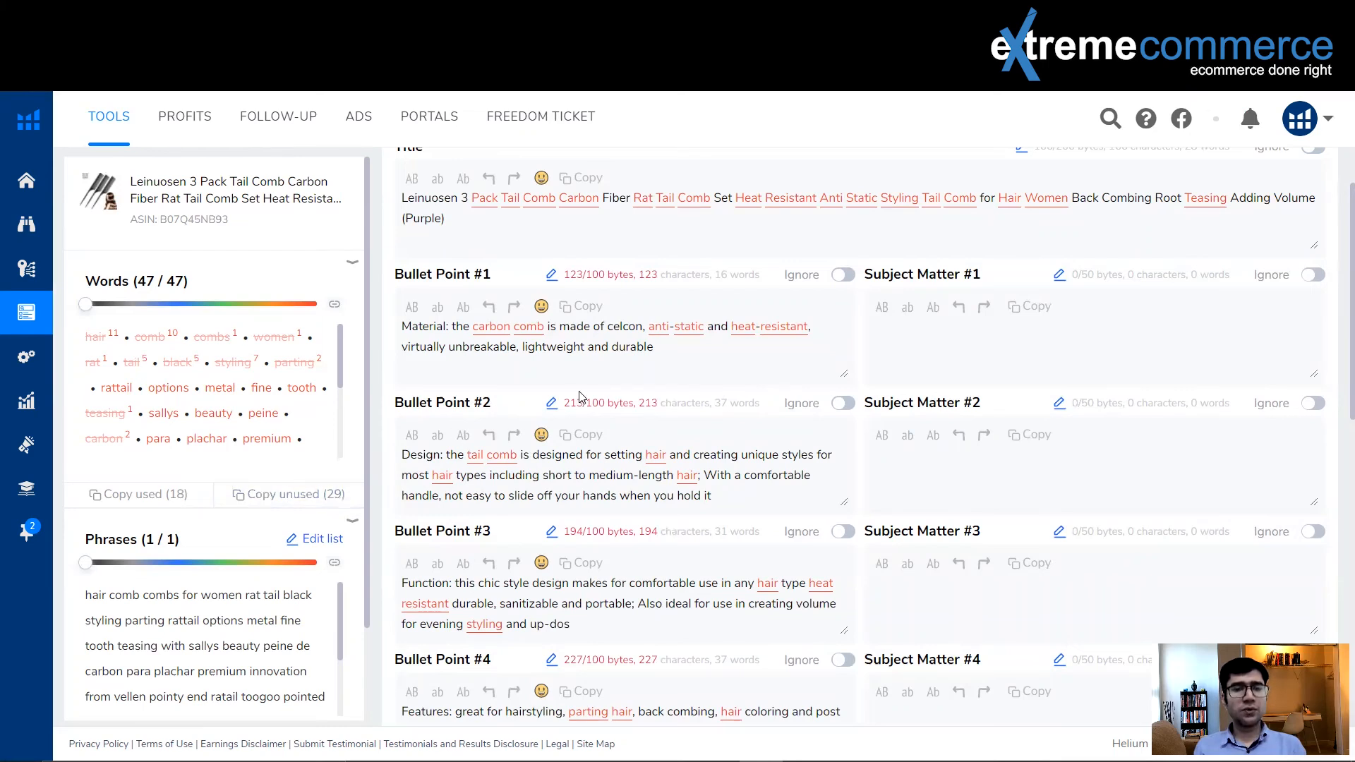
{"action": "scroll", "coordinate": [655, 390], "scroll_direction": "down", "scroll_amount": 1}
{"action": "scroll", "coordinate": [655, 390], "scroll_direction": "down", "scroll_amount": 8}
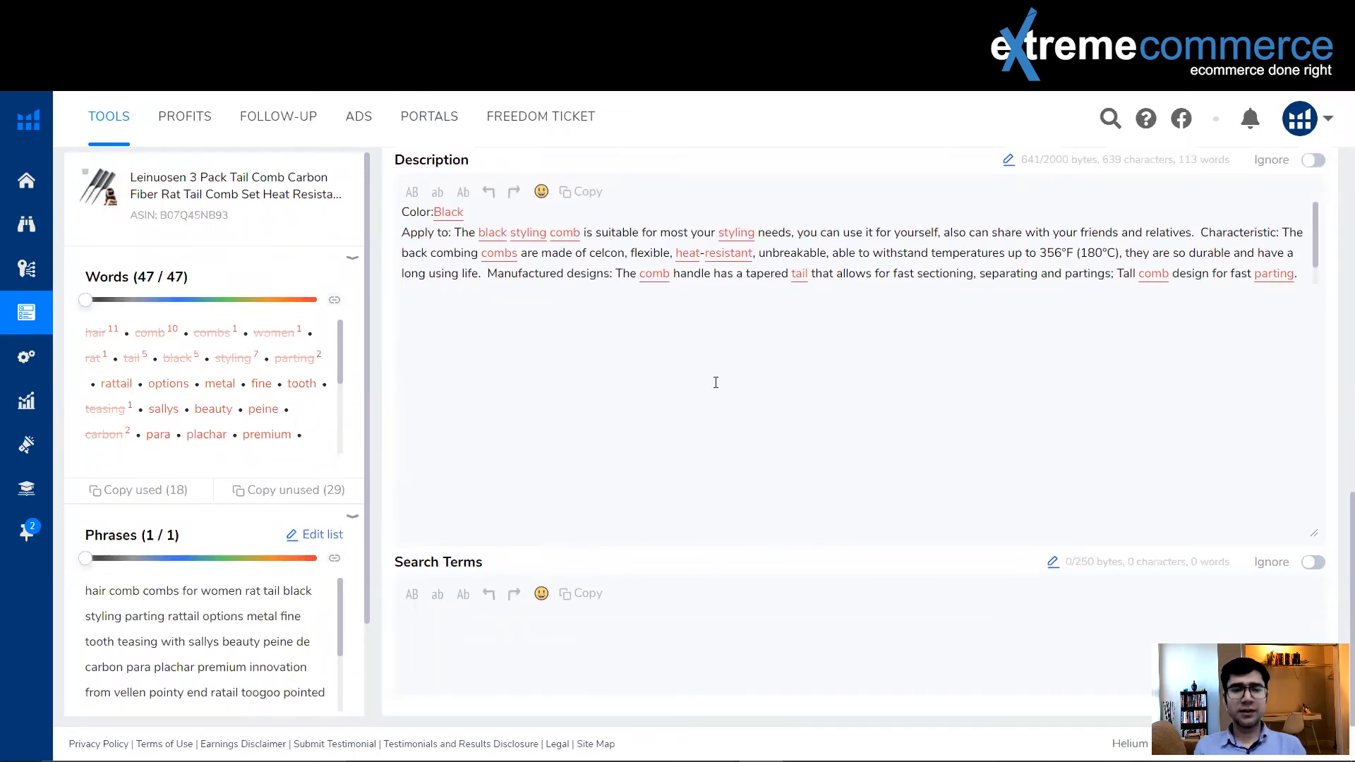
{"action": "left_click", "coordinate": [437, 624]}
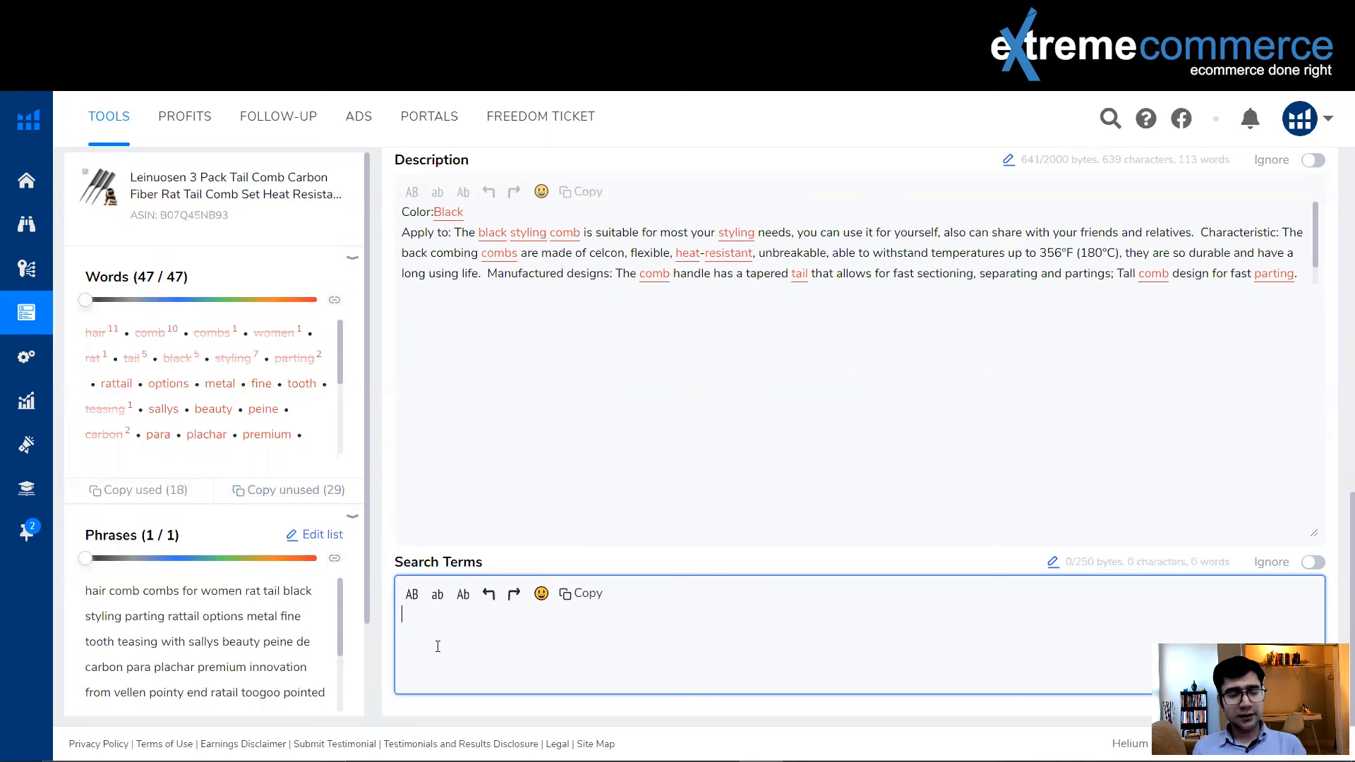
{"action": "key", "text": "ctrl+v"}
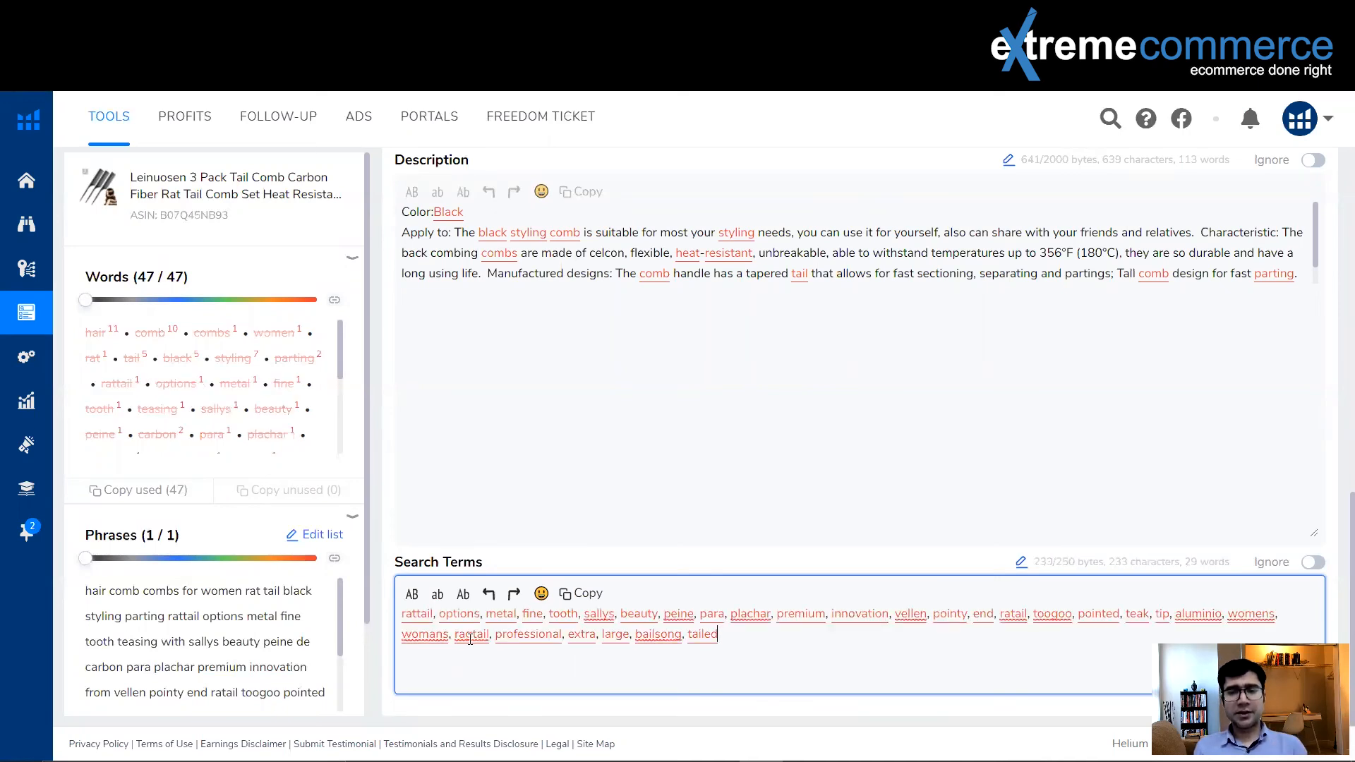